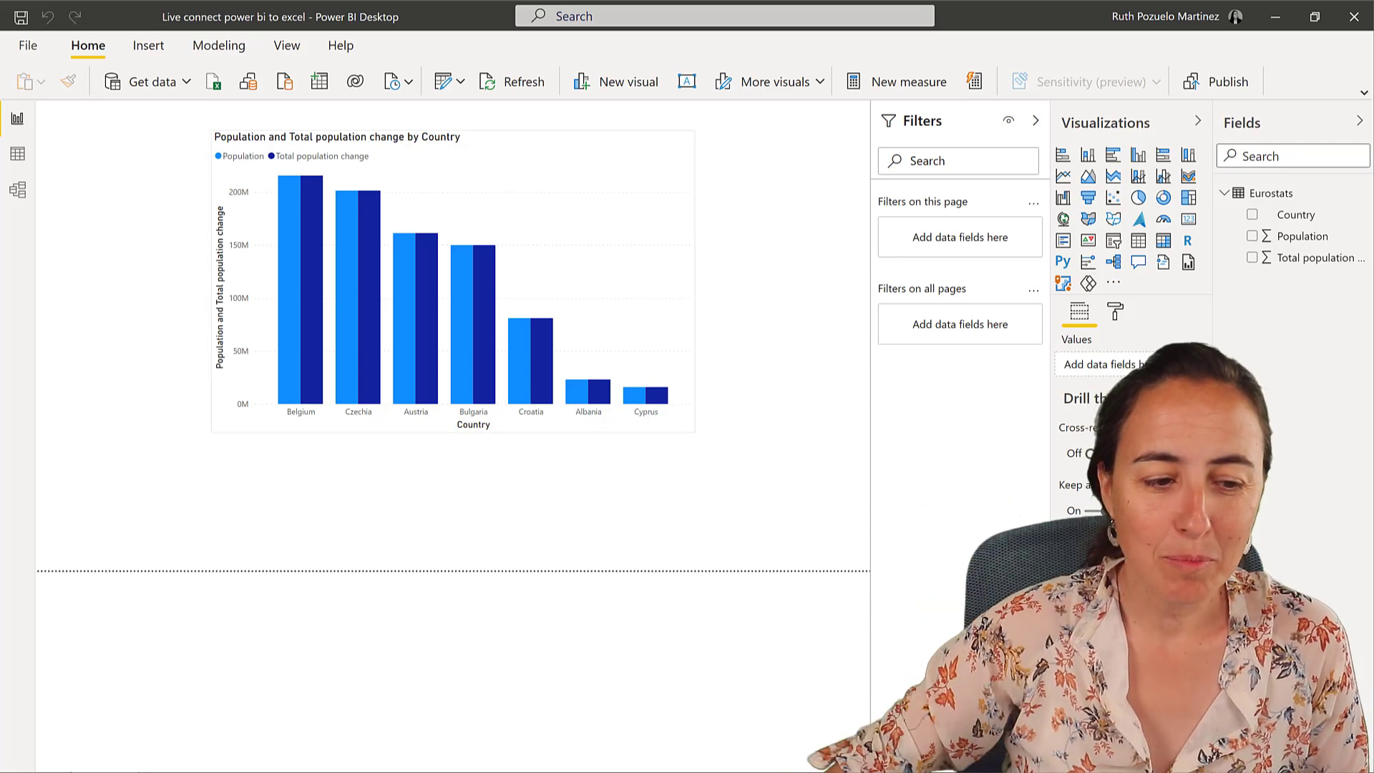
Step: Publish the report to the Social Media workspace, replacing the existing 'Live connect power bi to excel' dataset
left_click(1249, 83)
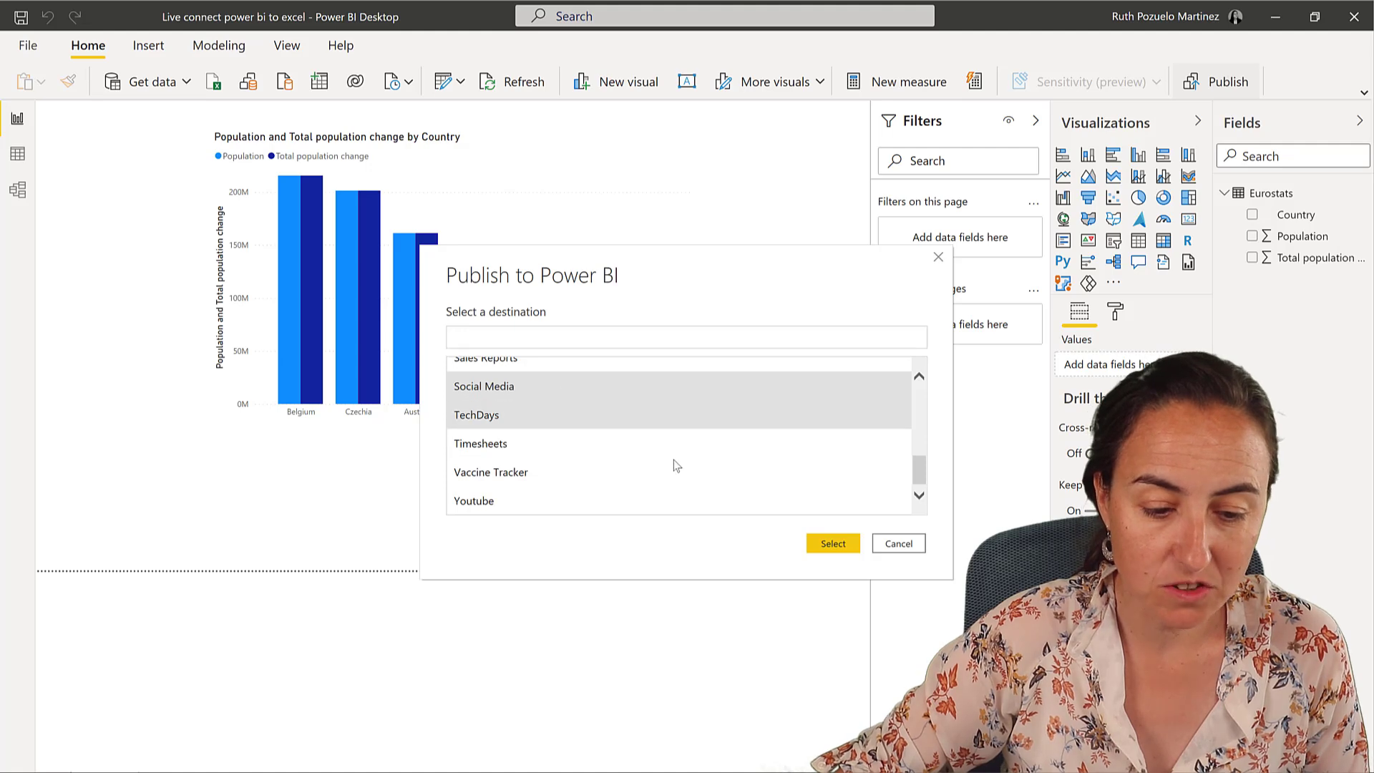
left_click(834, 544)
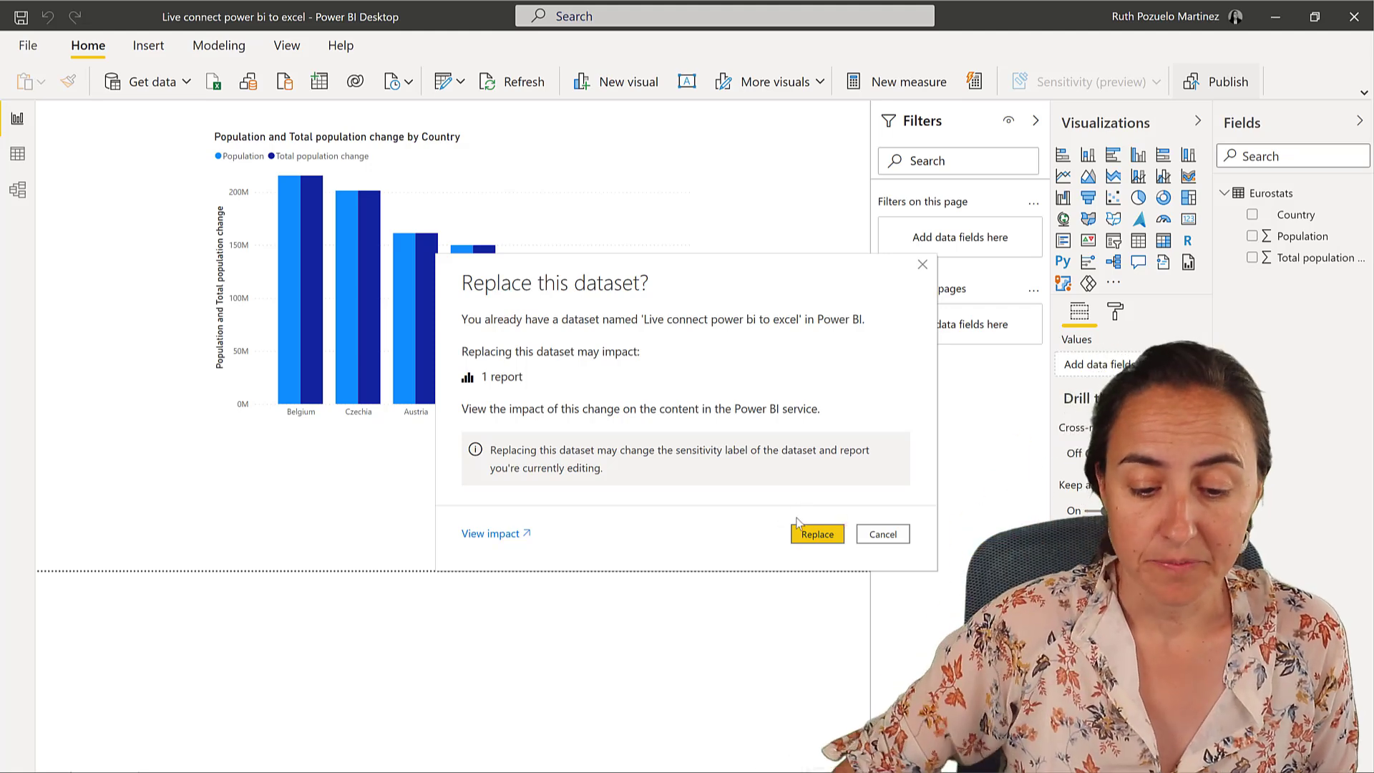
left_click(815, 534)
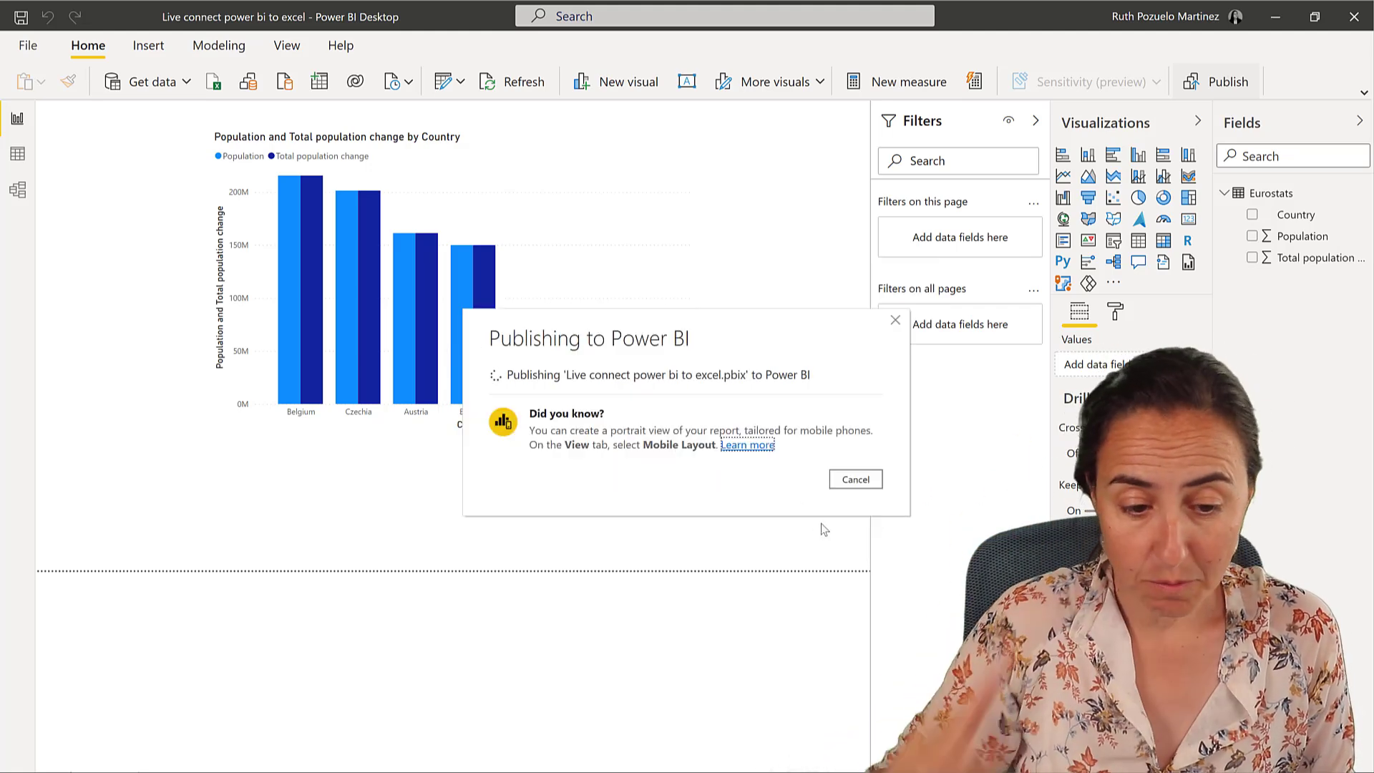
mouse_move(108, 772)
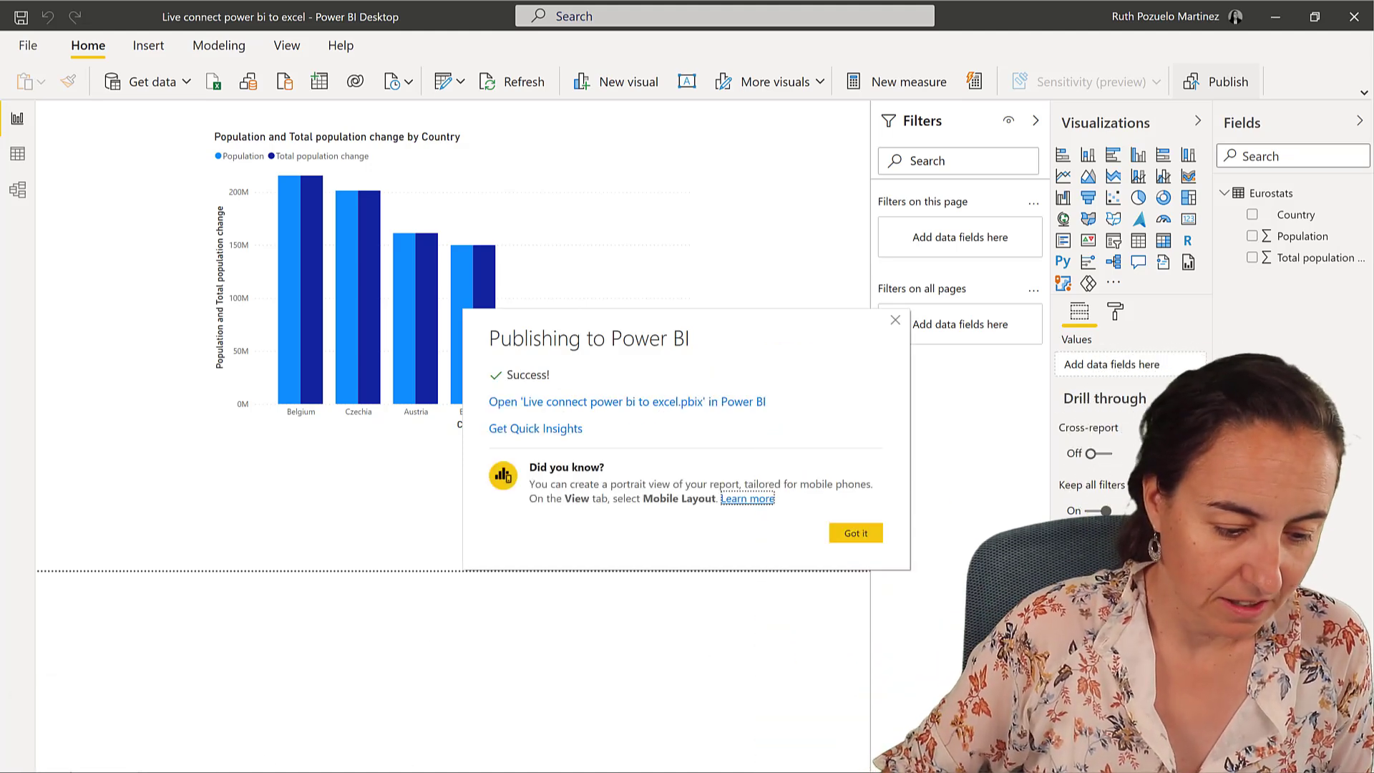
key("alt+Tab")
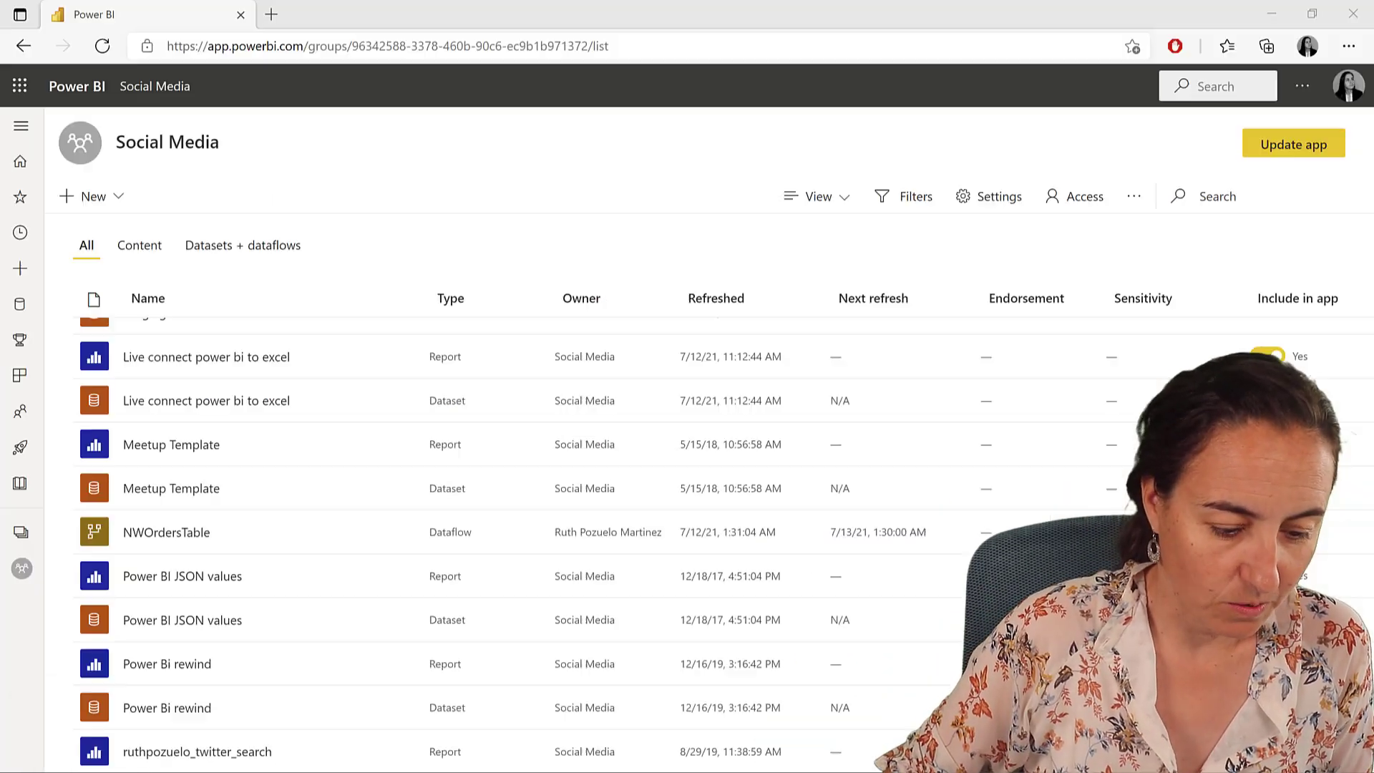
Step: Search 'liv' to find the dataset, export it via Analyze in Excel, and open the downloaded workbook
left_click(1236, 192)
type("liv")
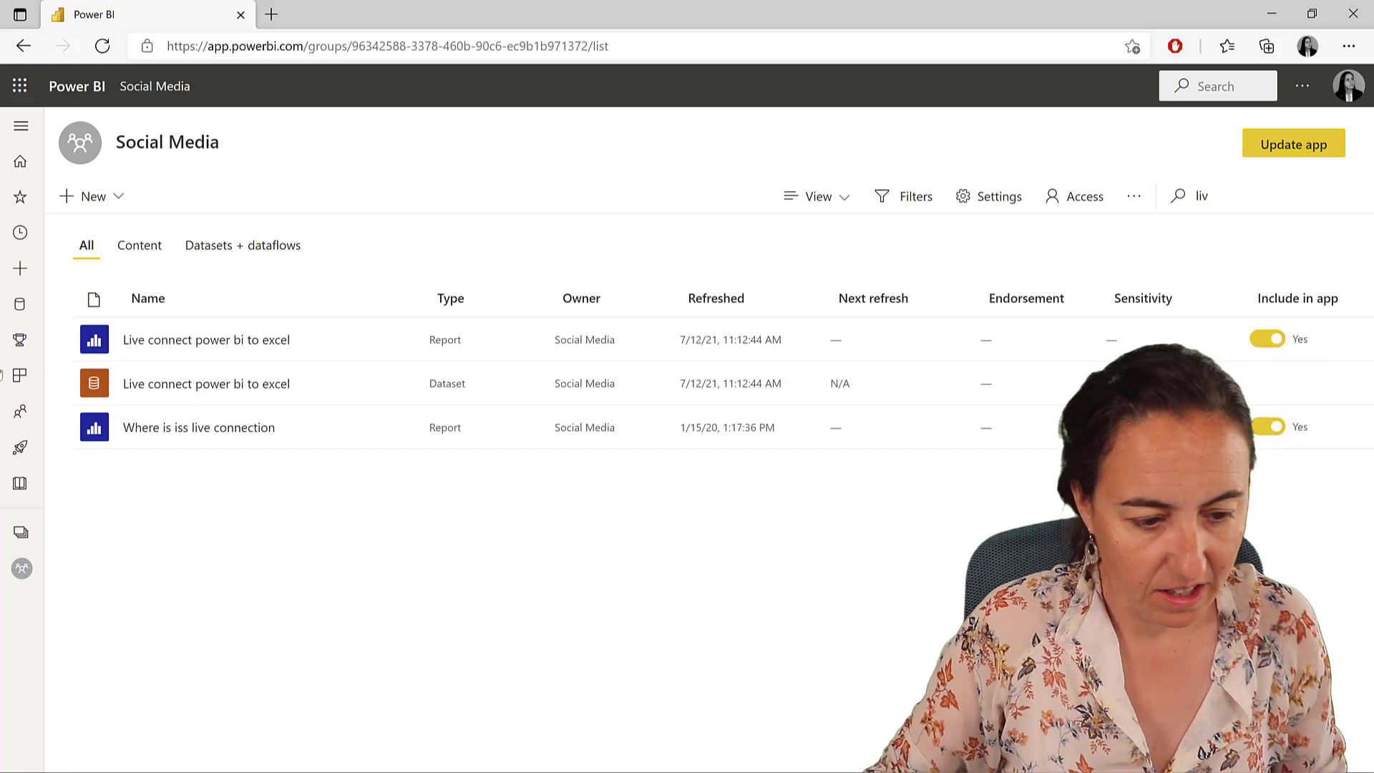
left_click(190, 384)
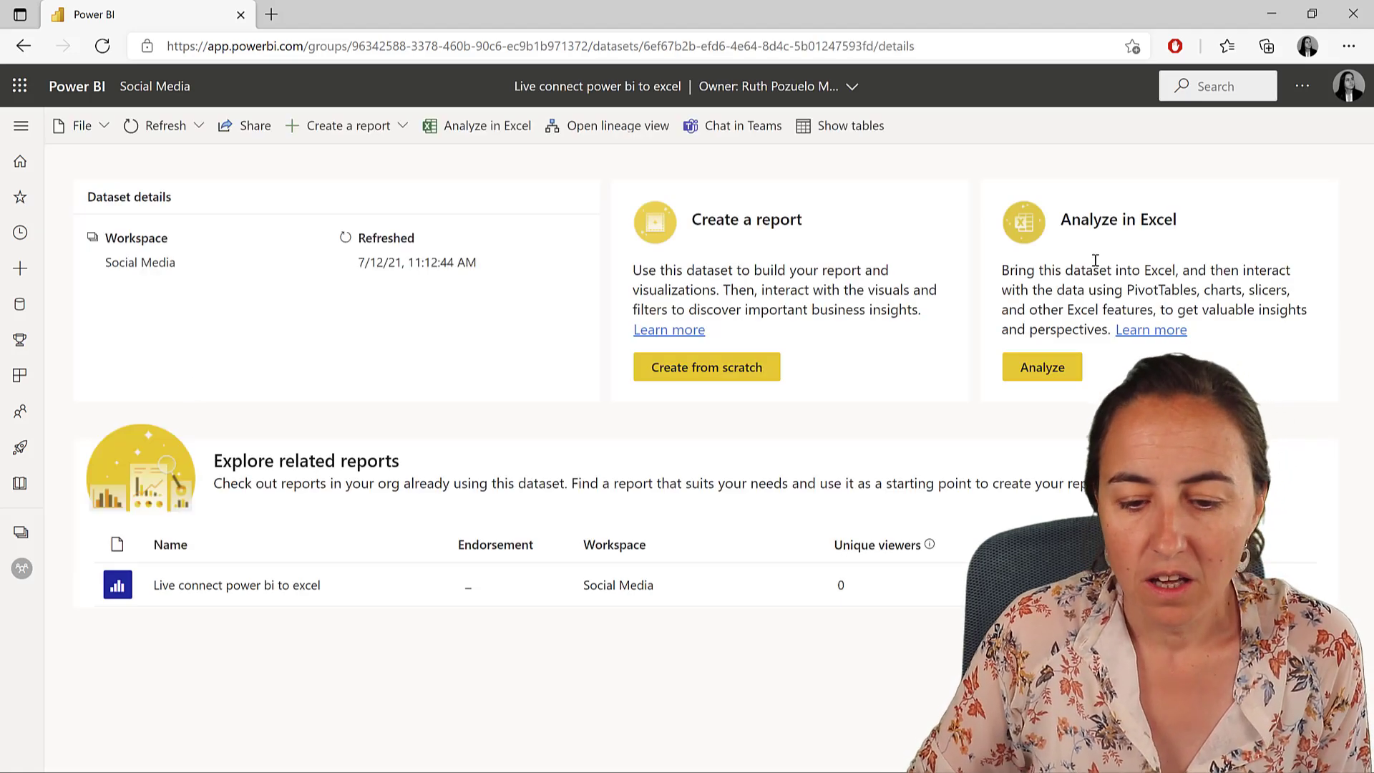
left_click(1063, 370)
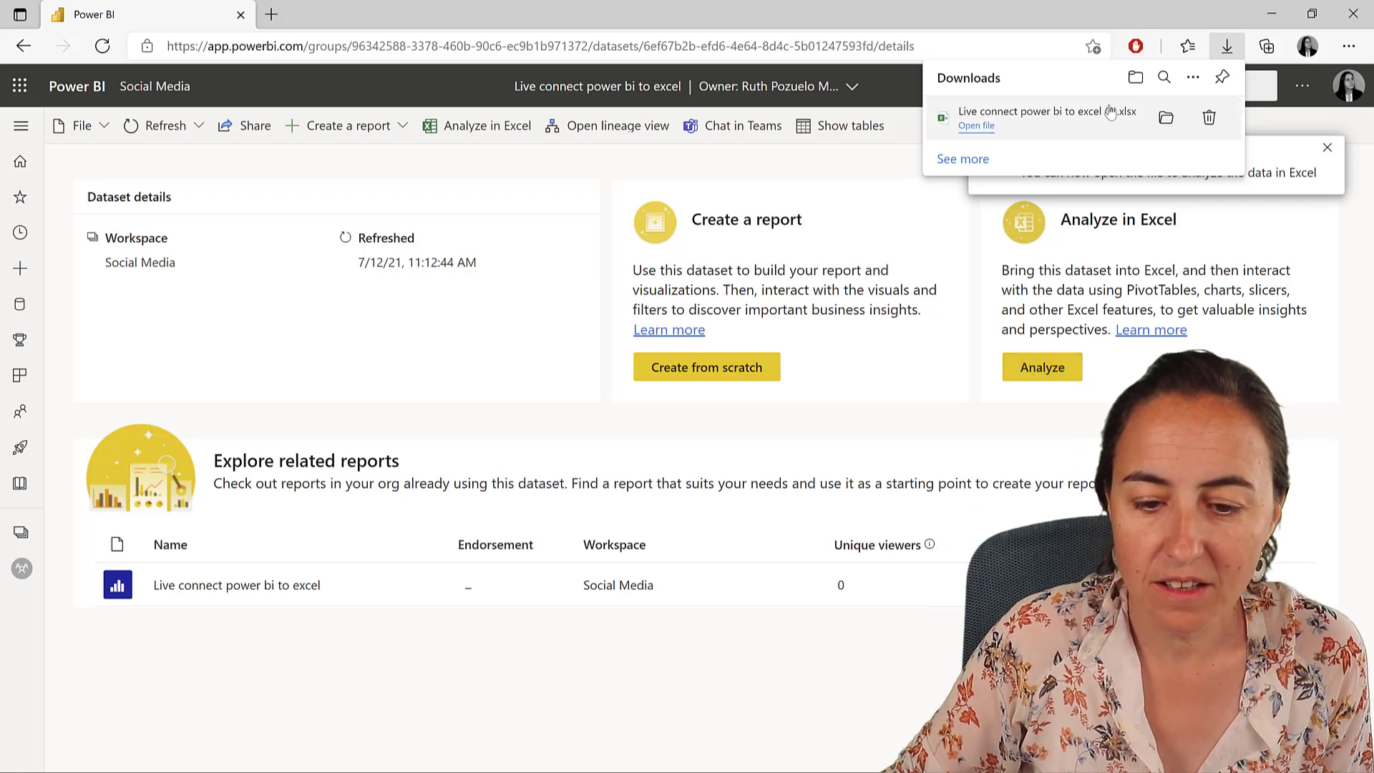
left_click(978, 126)
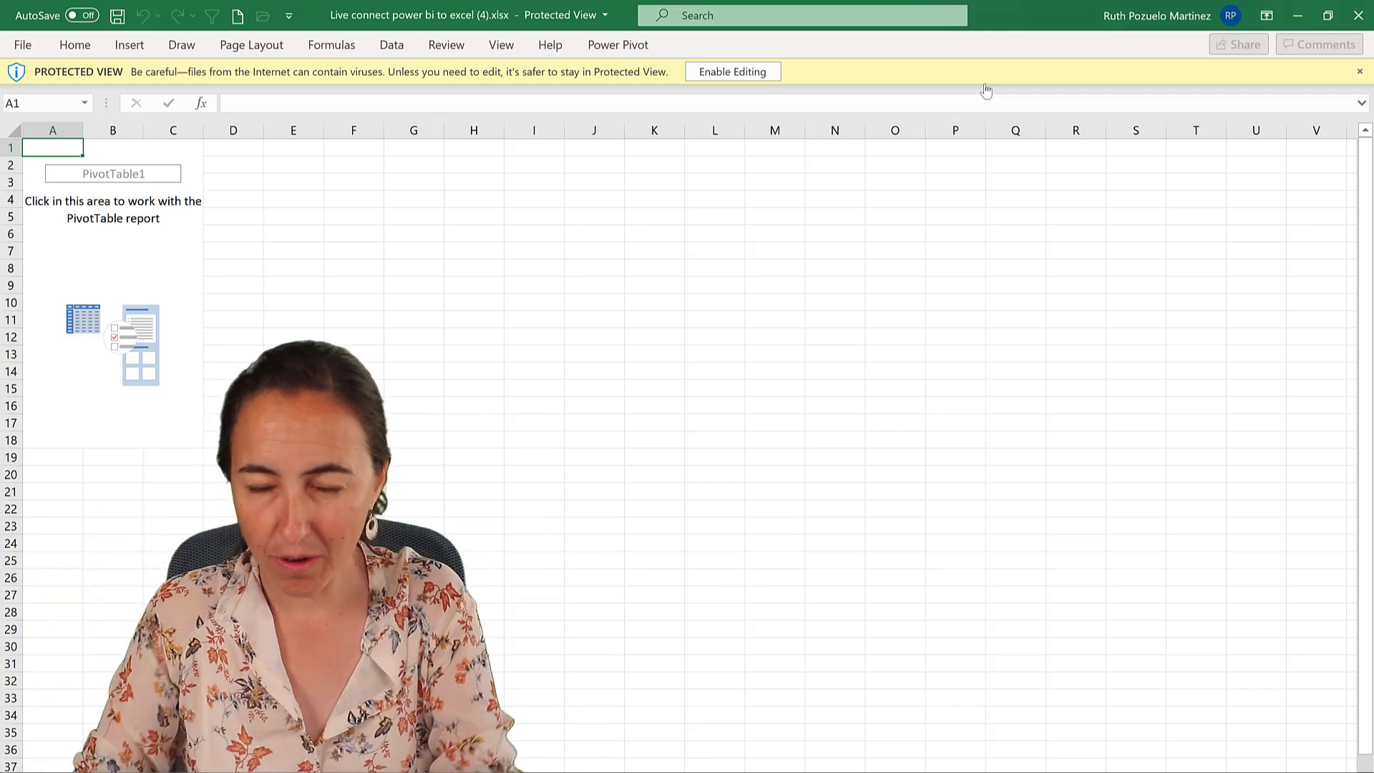
Step: Enable editing and data content in the downloaded workbook, and dismiss Power BI Desktop's publish success message
left_click(766, 72)
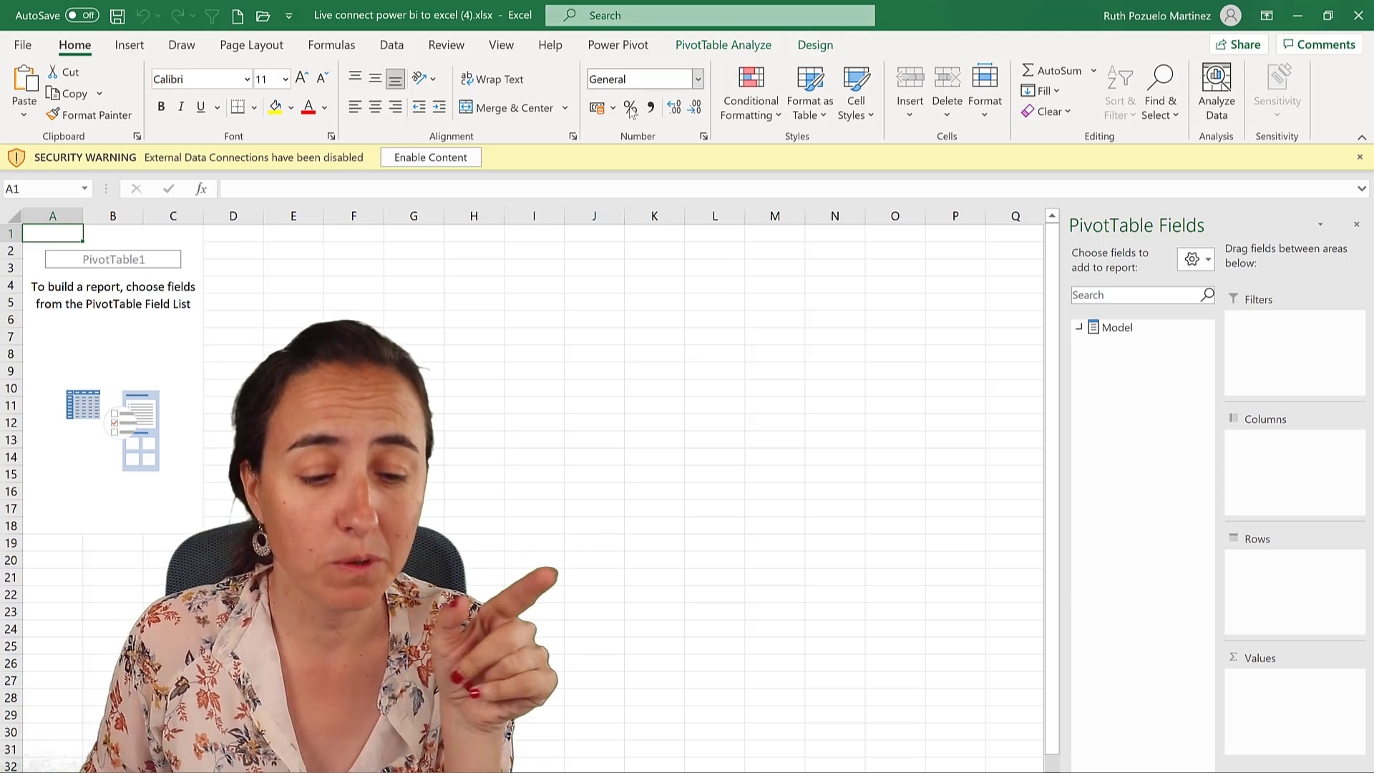
left_click(437, 159)
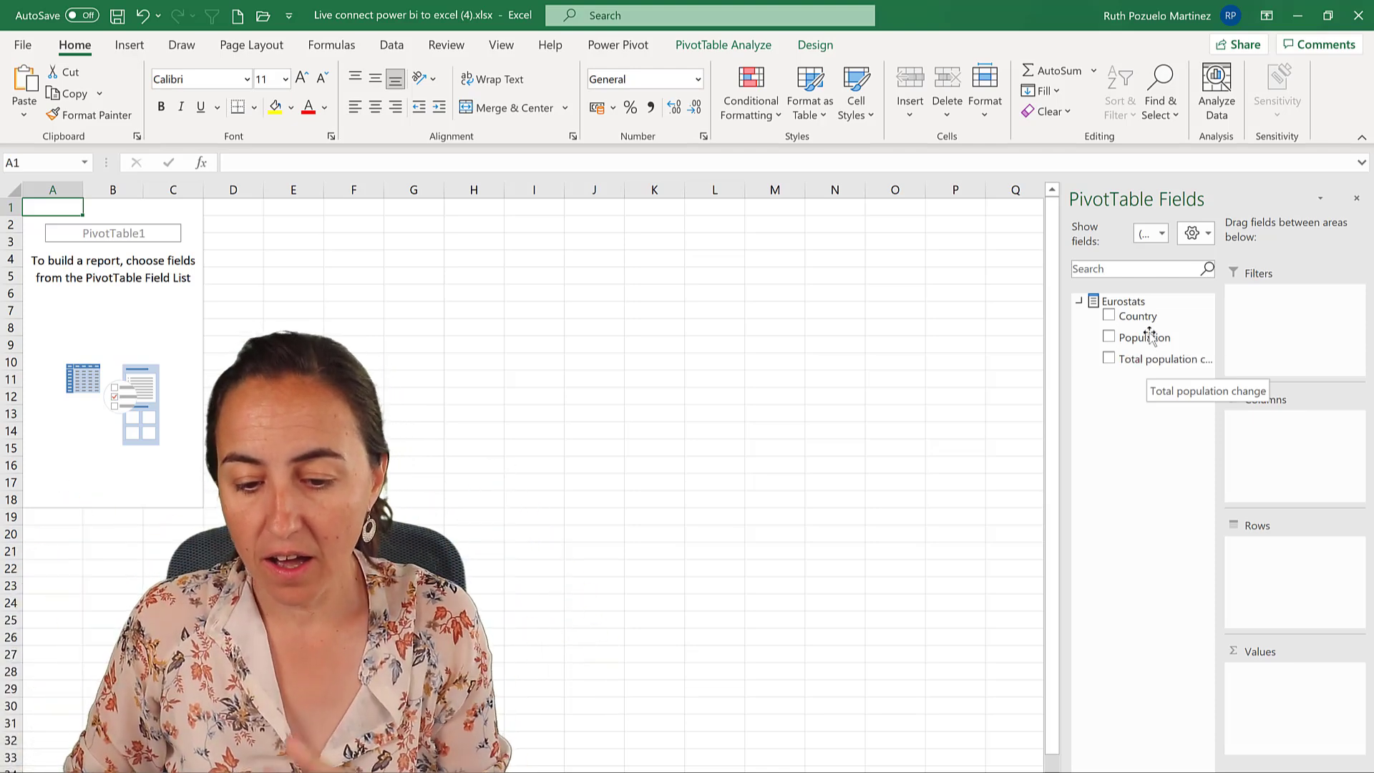
key("alt+Tab")
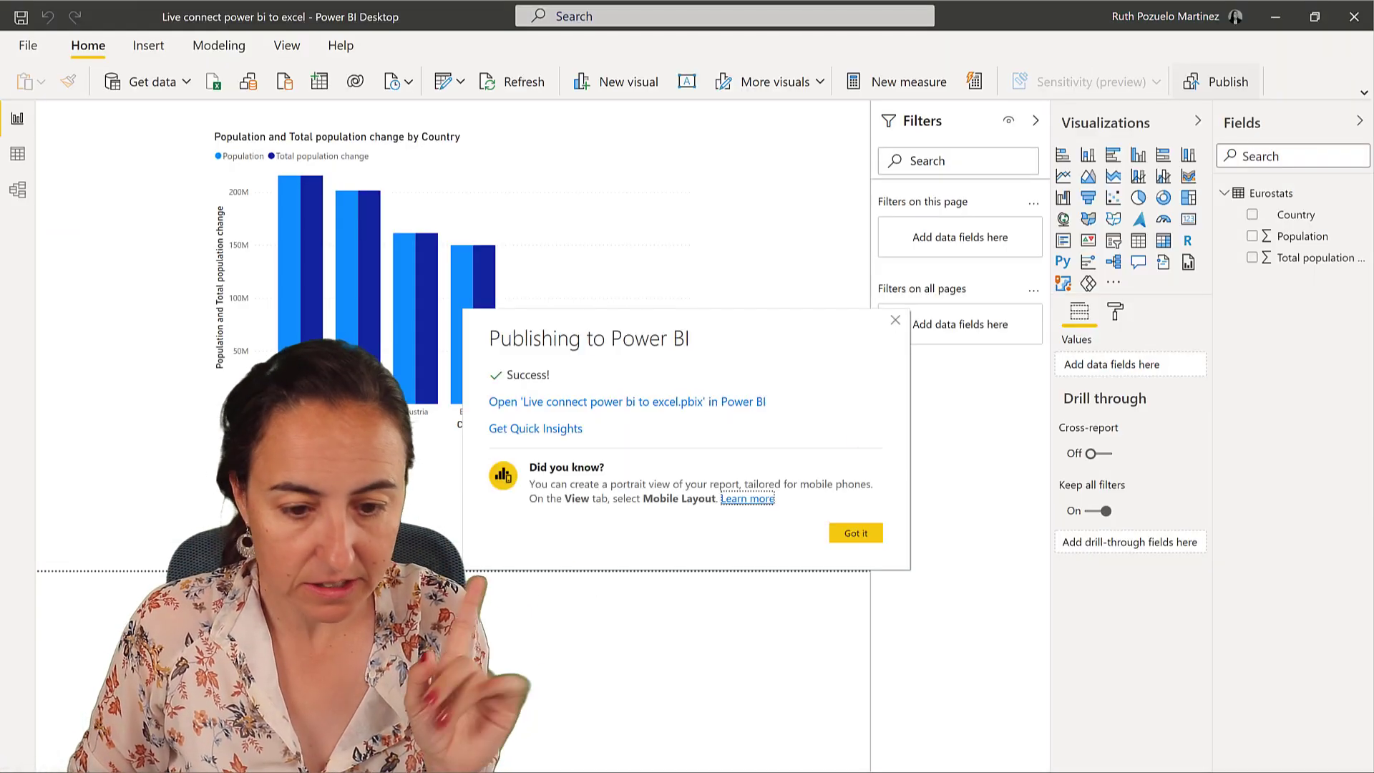
left_click(866, 542)
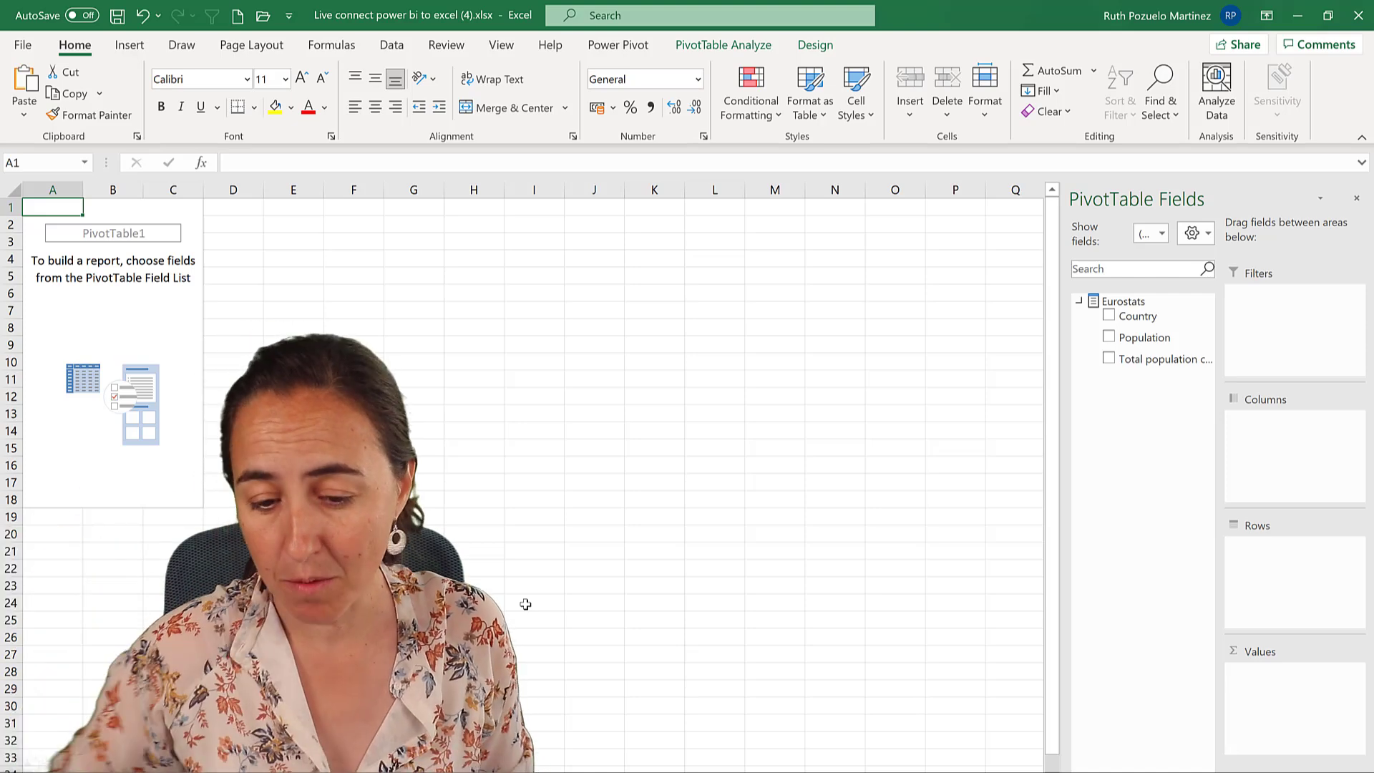
Step: Add Country and Total population change to the PivotTable rows, accepting the field placement warning
left_click_drag(1137, 317, 1343, 565)
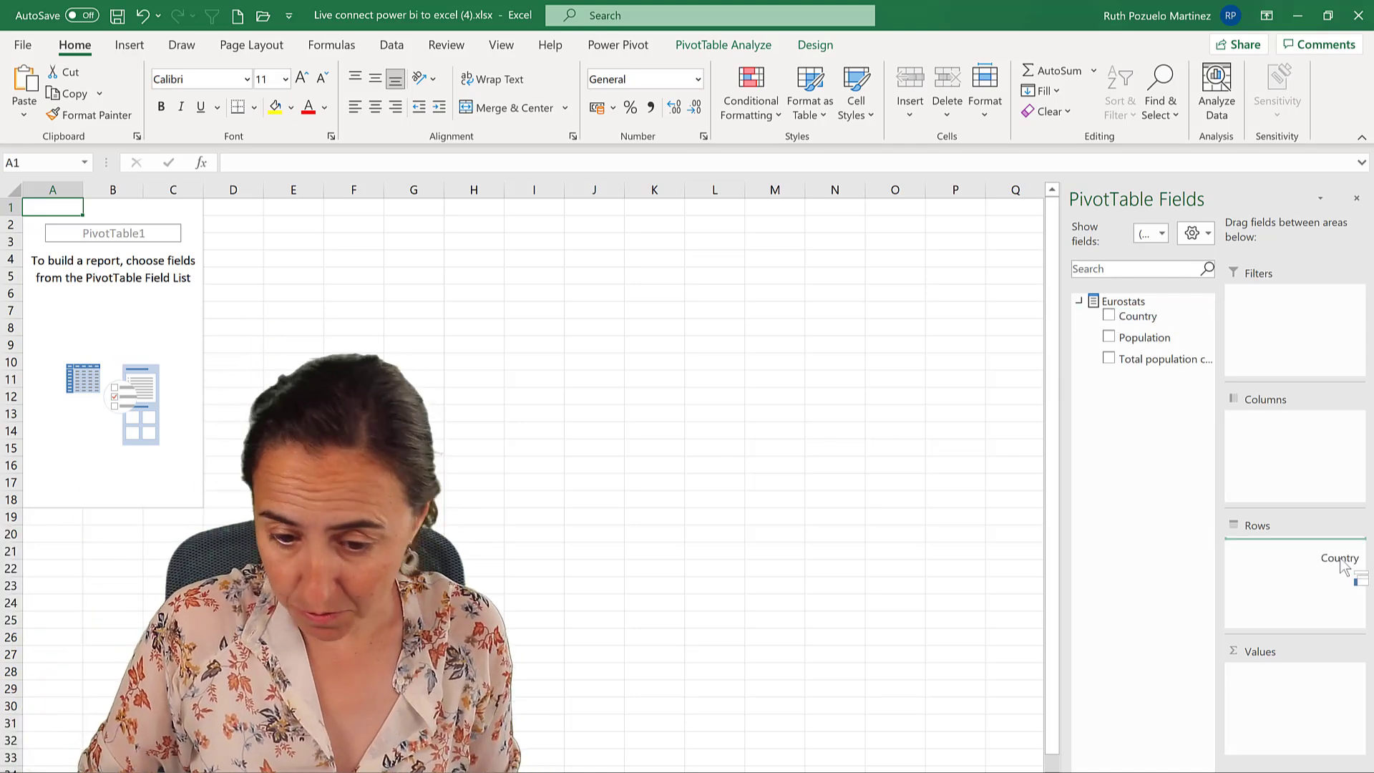
left_click_drag(1252, 577, 1253, 577)
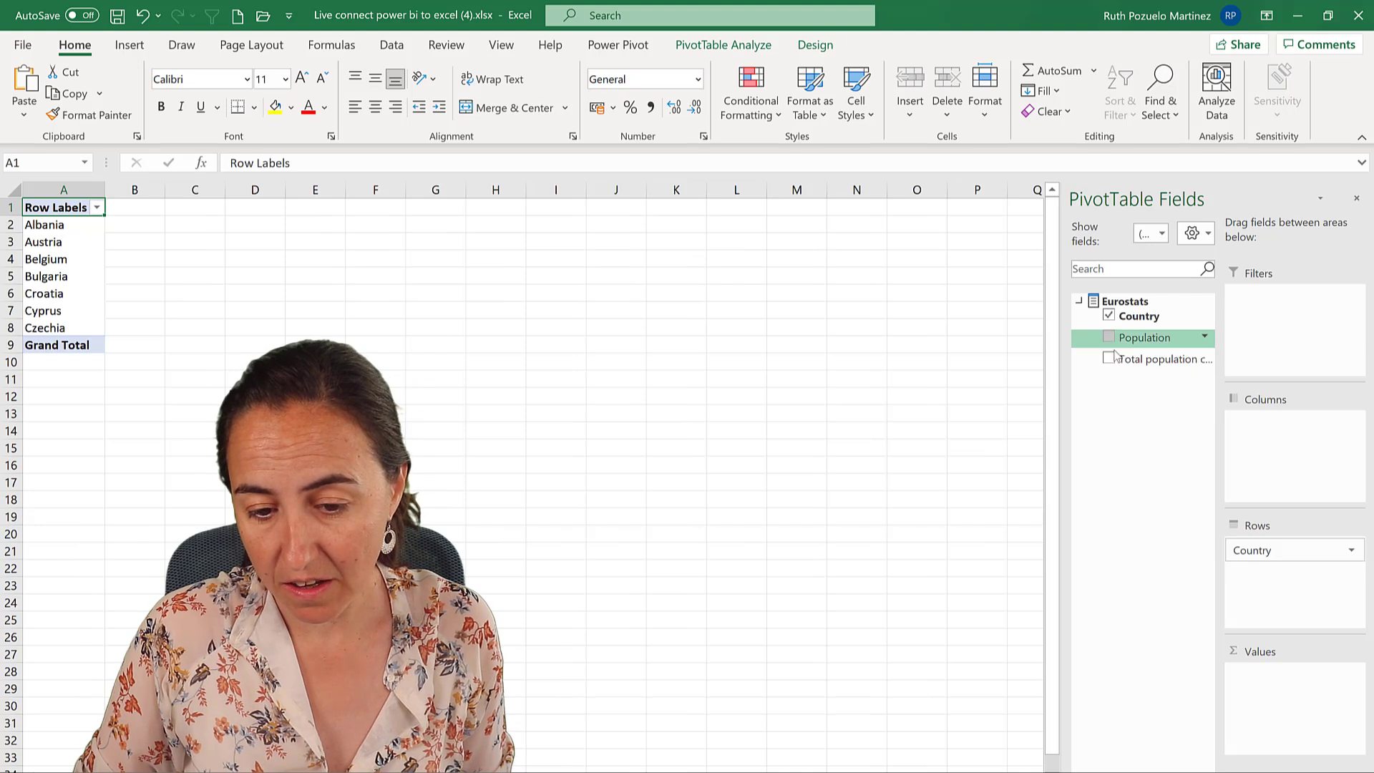
left_click_drag(1113, 363, 1317, 713)
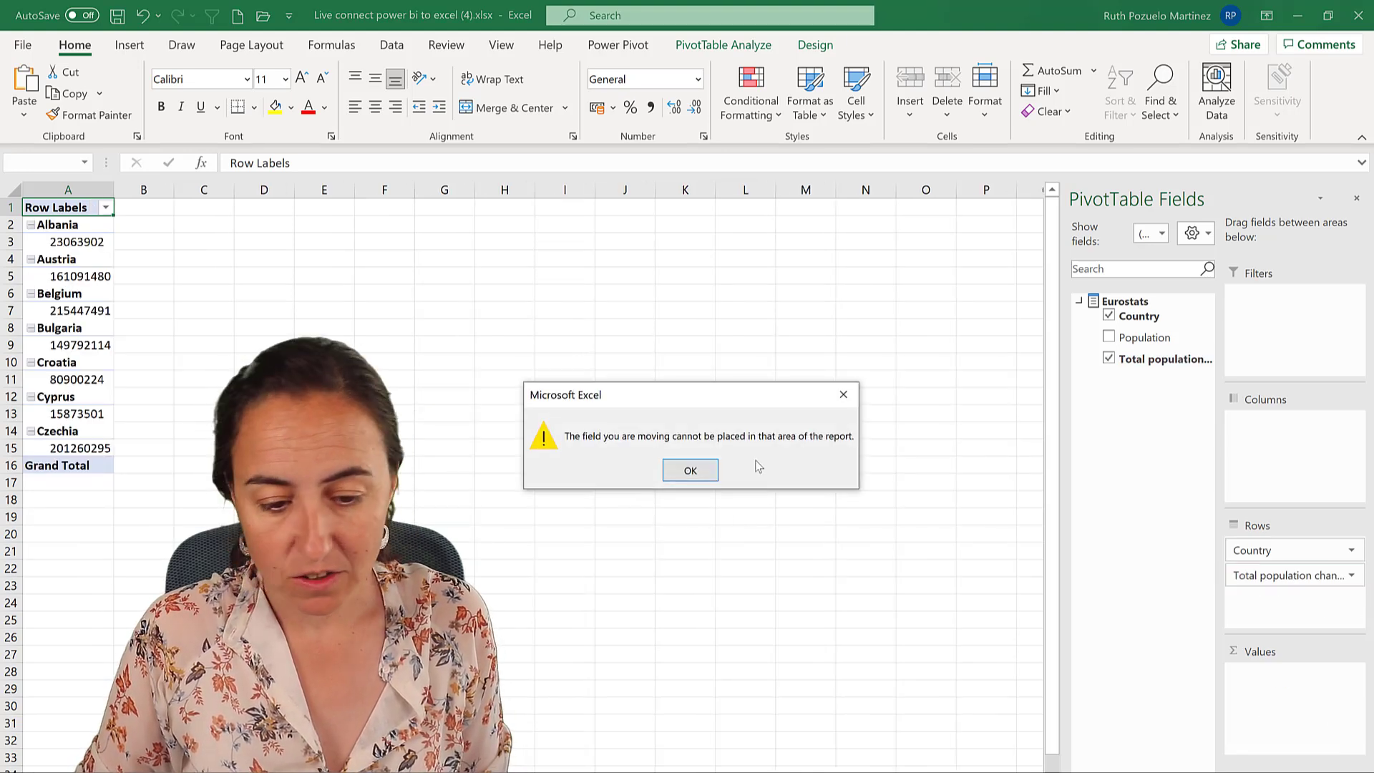
left_click(701, 470)
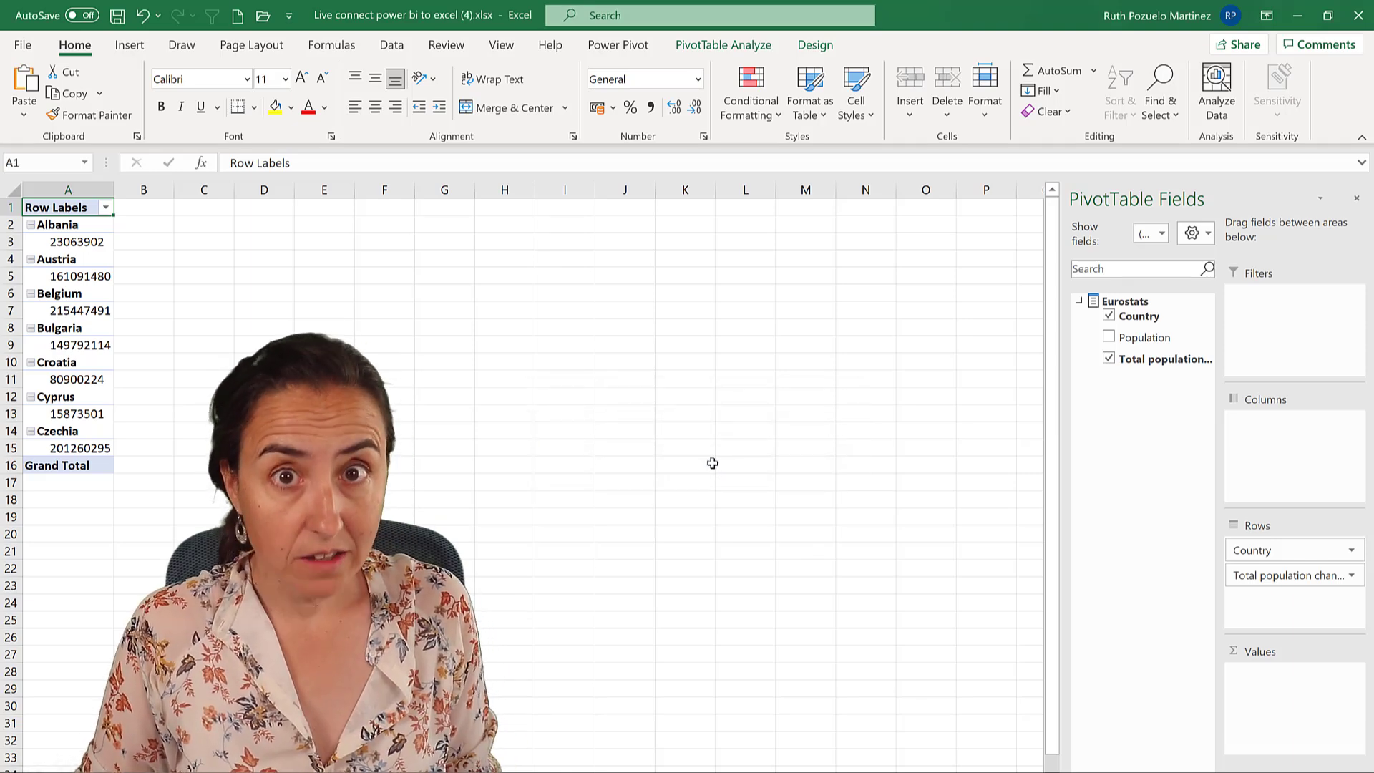
left_click(623, 380)
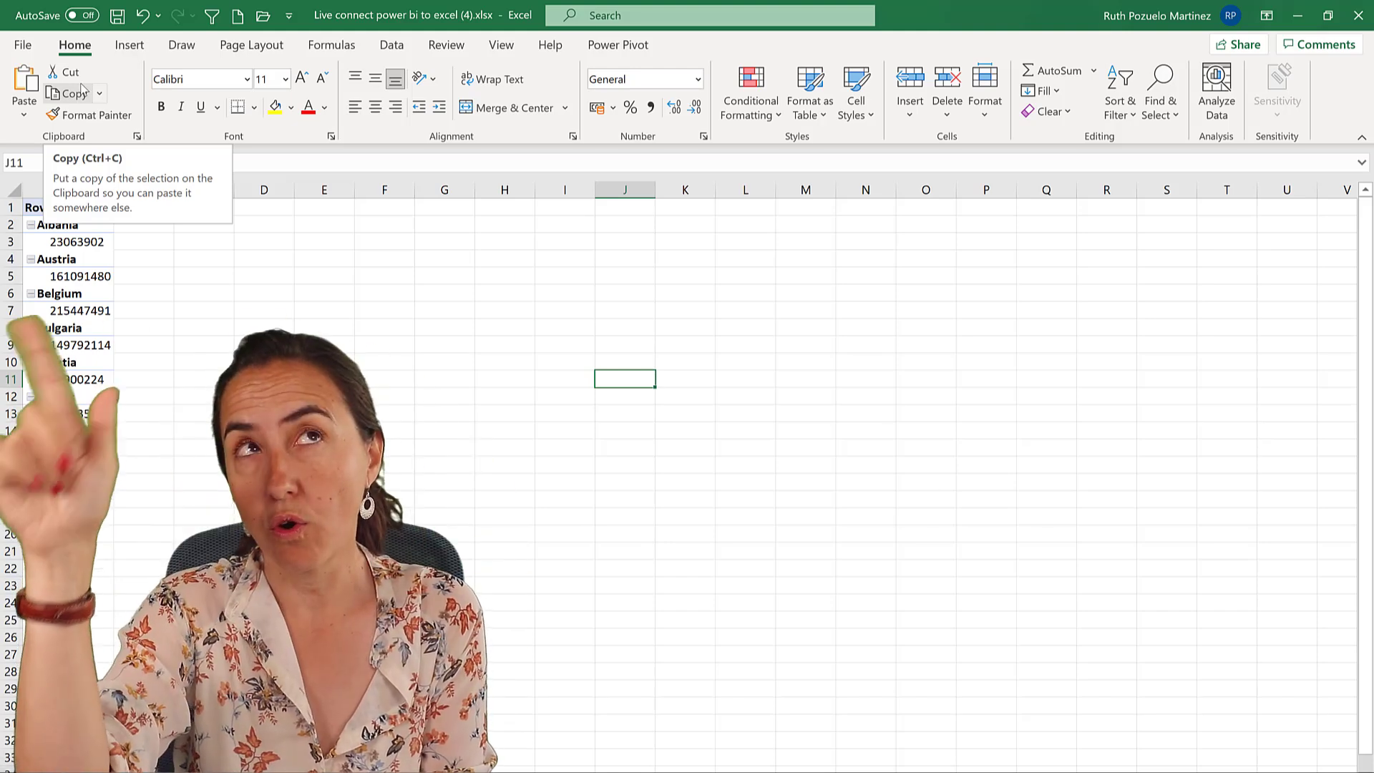
Step: Open 'Live connect power bi to excel (4).xlsx' from OneDrive's Vaccine tracker folder in Excel for the web
left_click(22, 44)
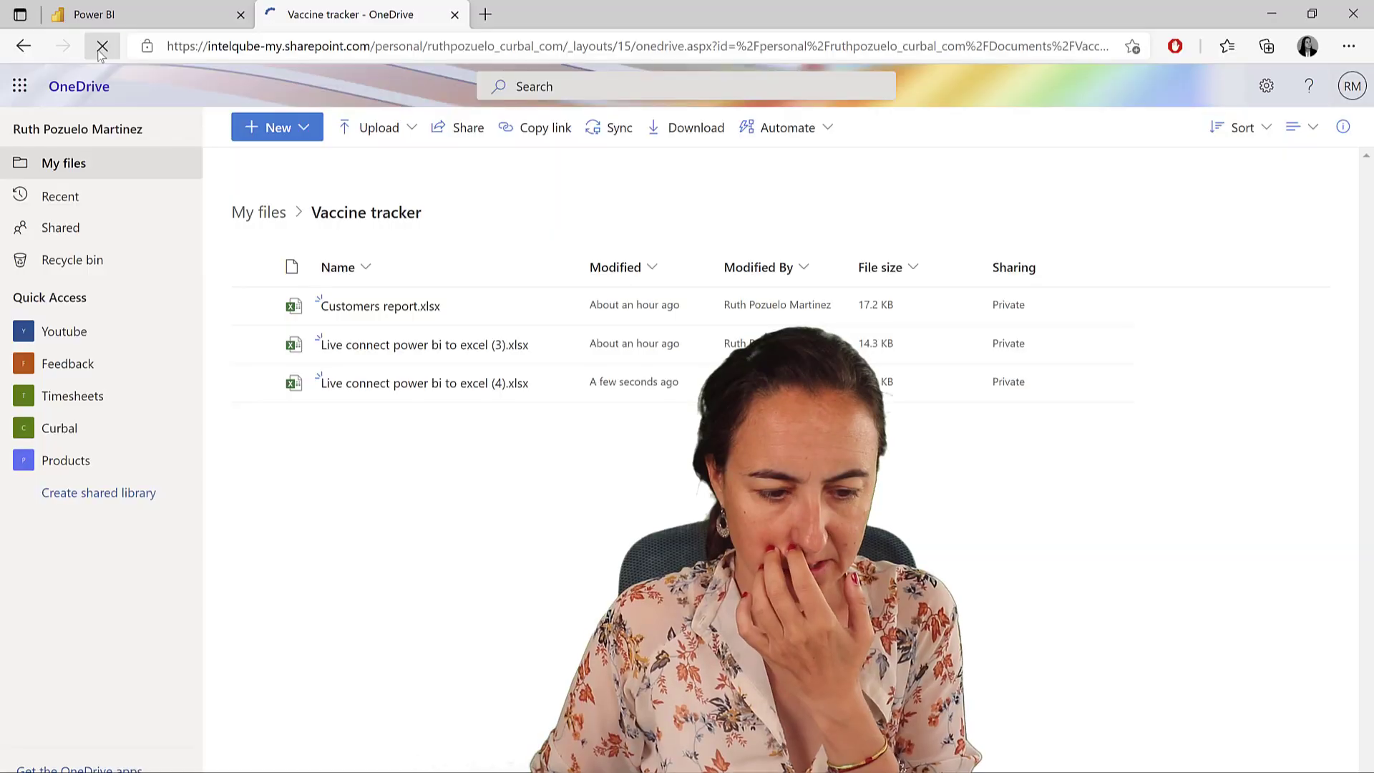
left_click(459, 391)
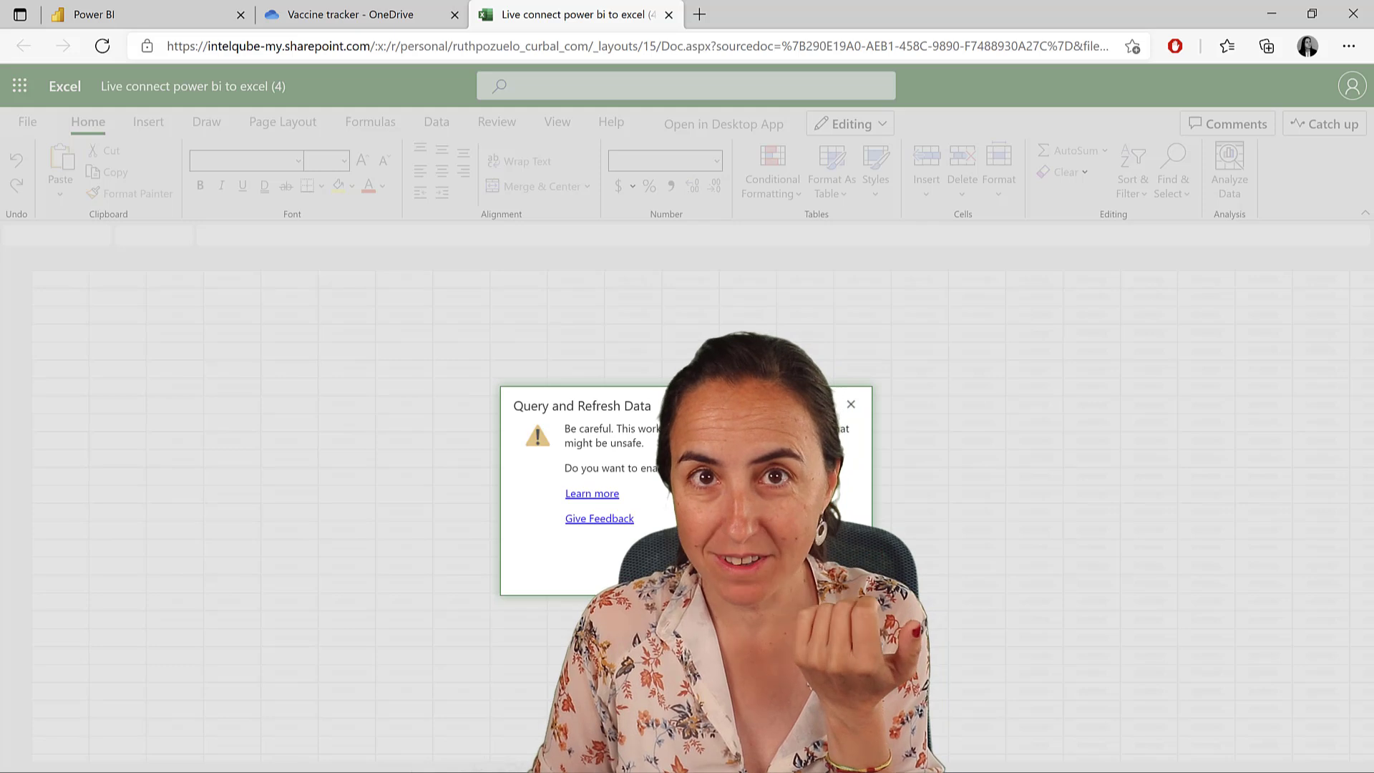
Step: Allow query refresh and refresh all data connections, then check Bulgaria's value in cell A9
key("Return")
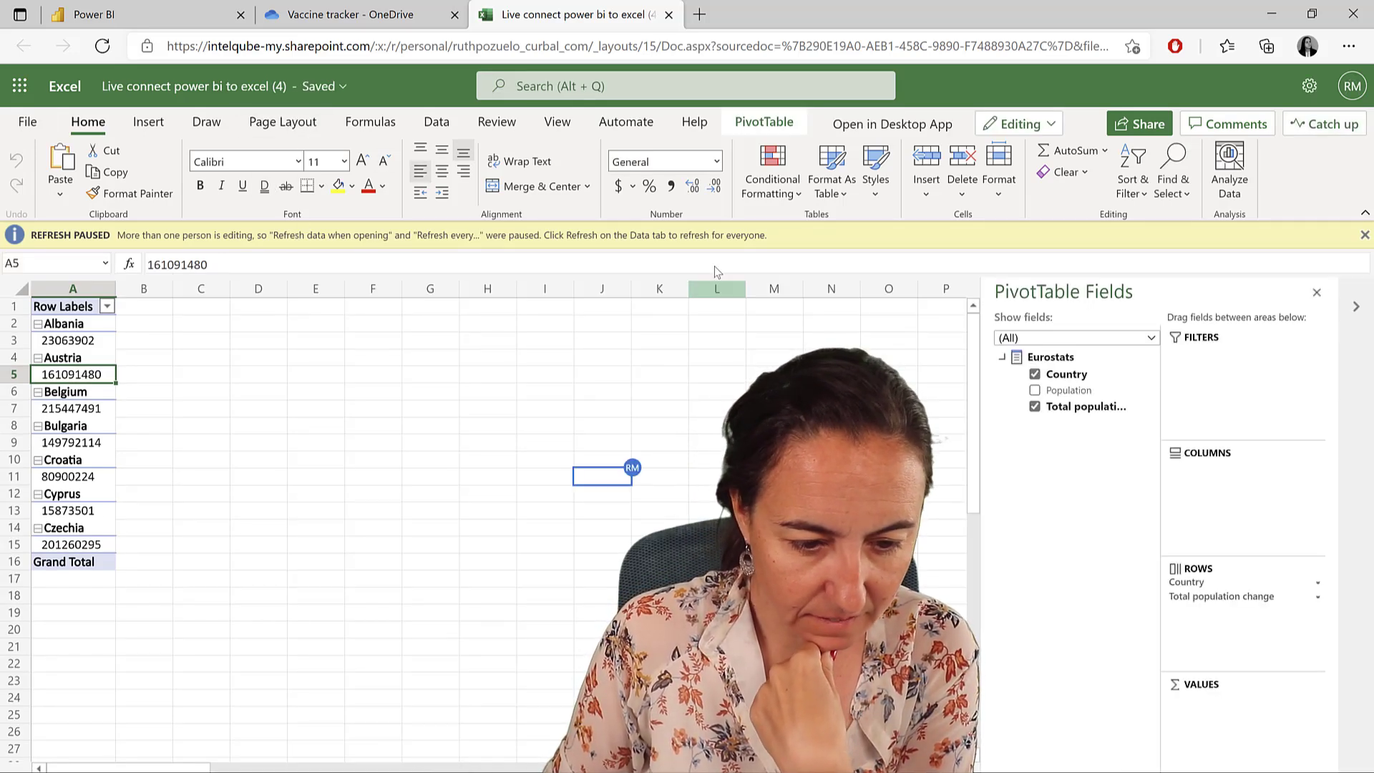
left_click(436, 121)
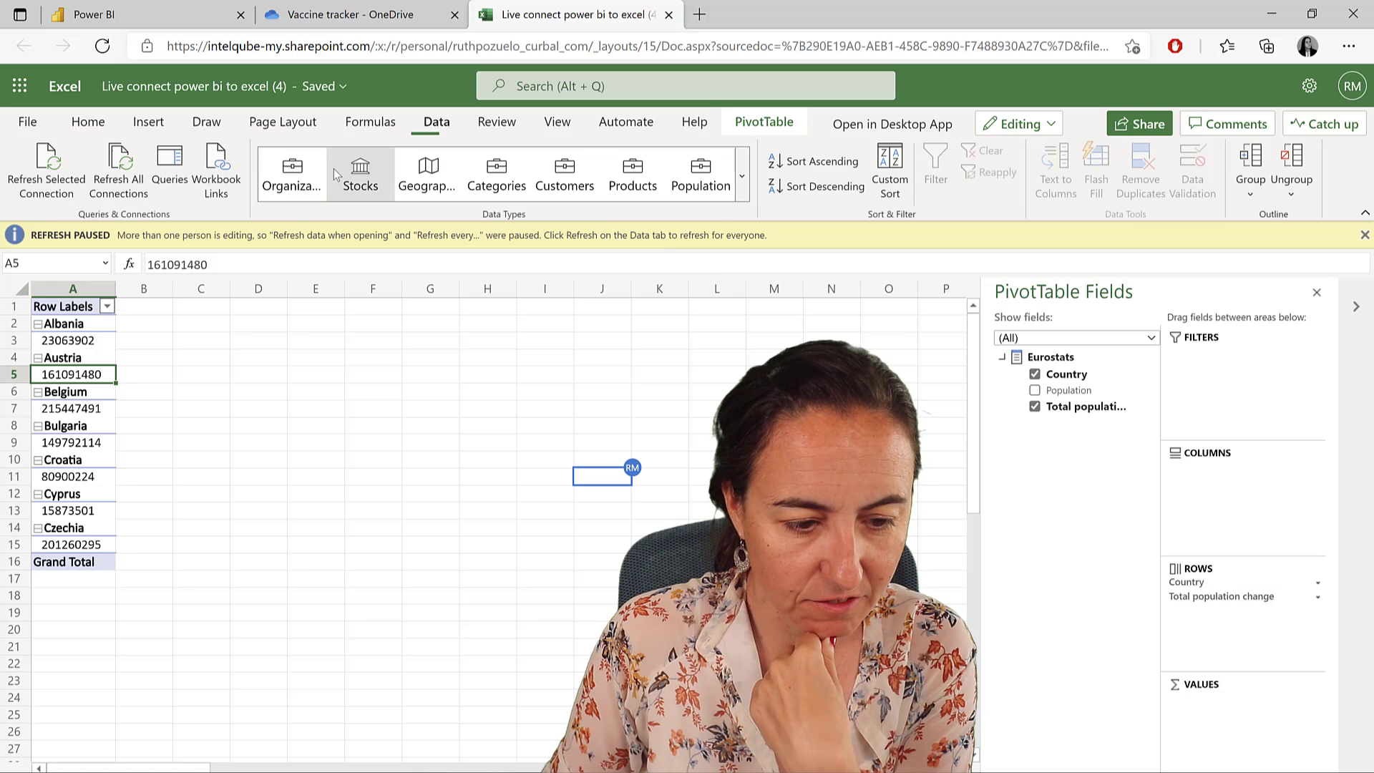
left_click(113, 167)
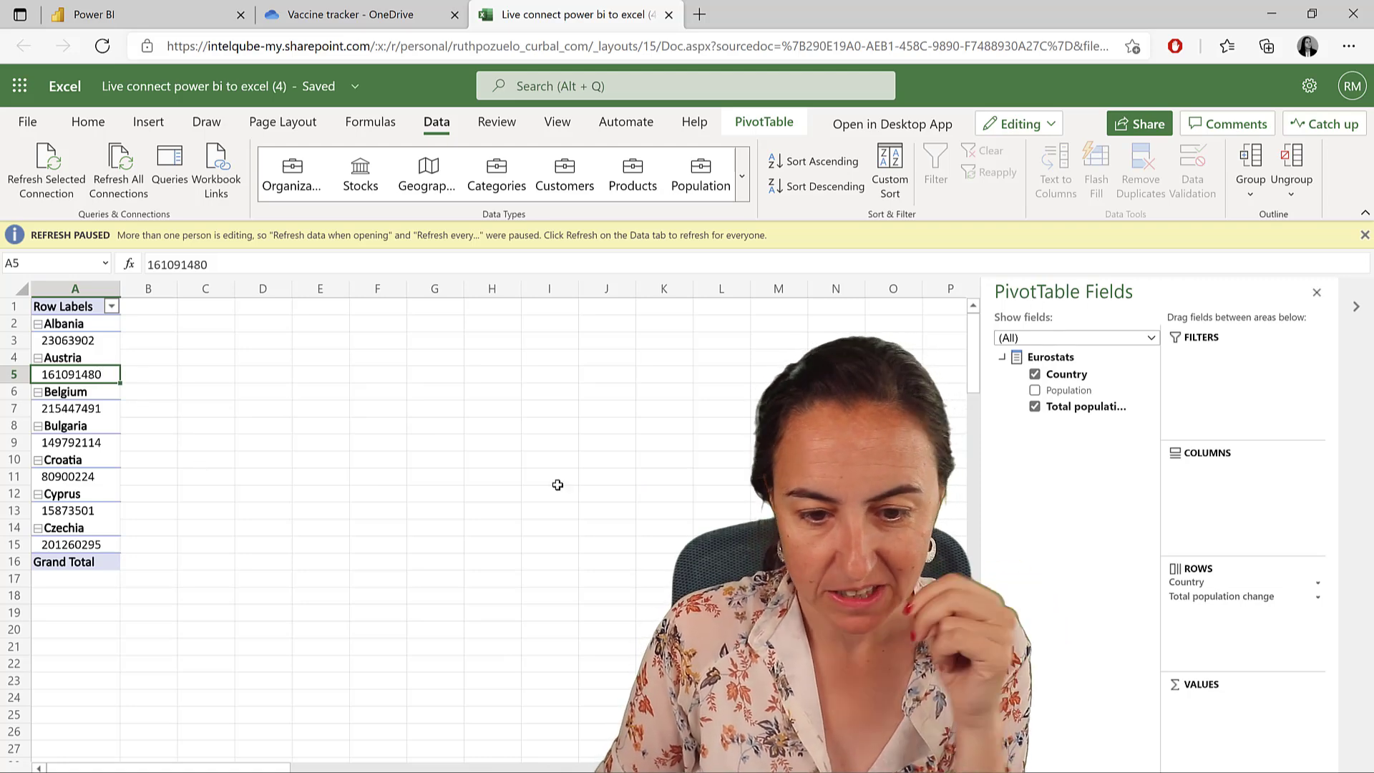
left_click(74, 444)
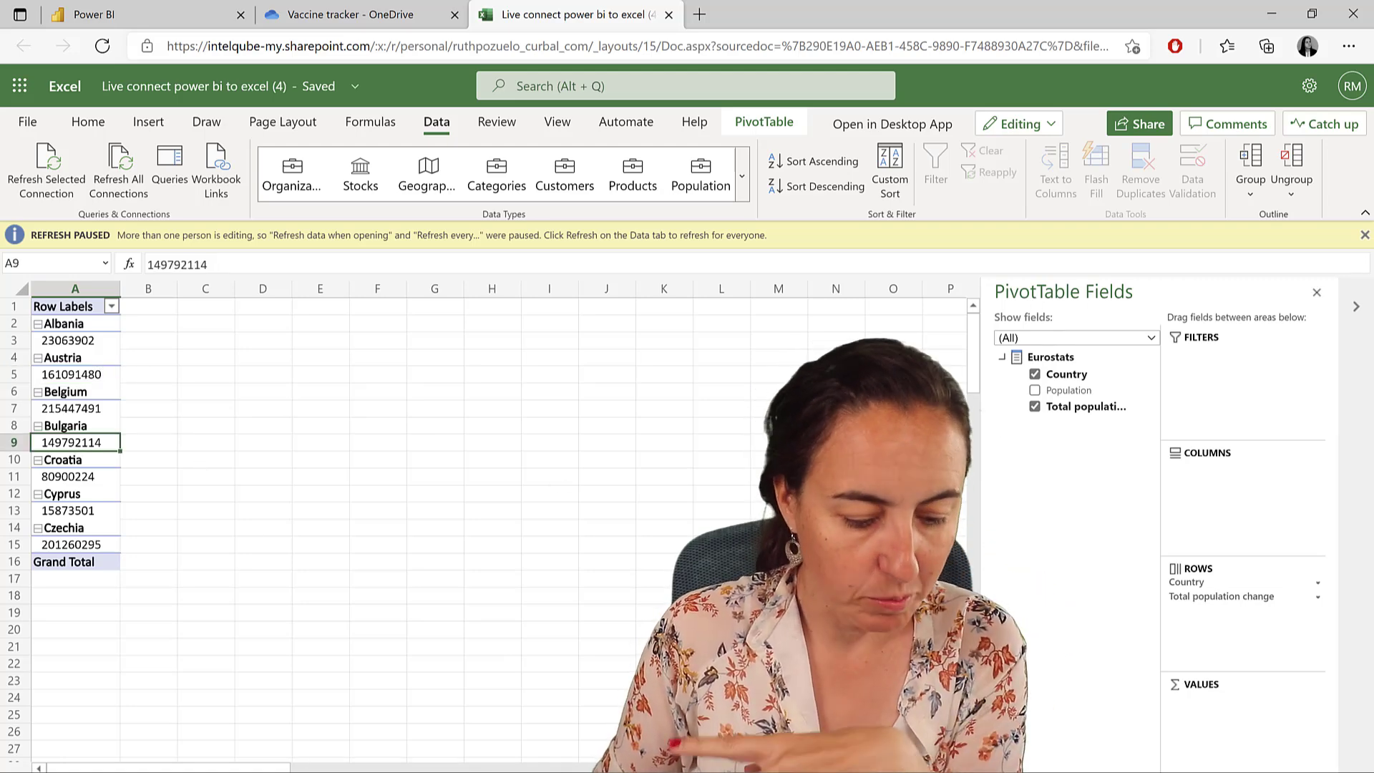
key("alt+Tab")
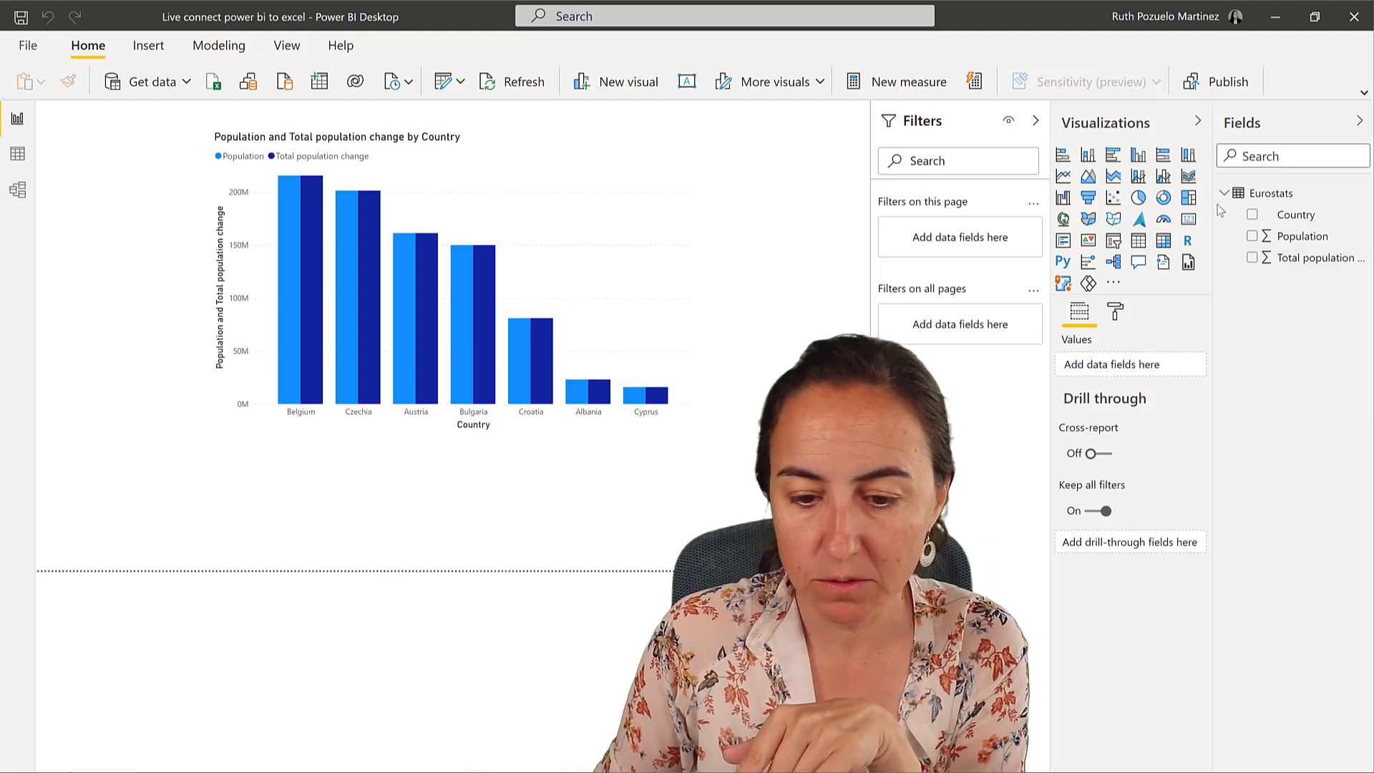
Step: Add a Pop change measure to Eurostats defined as SUM(Eurostats[Total population change])
right_click(1261, 198)
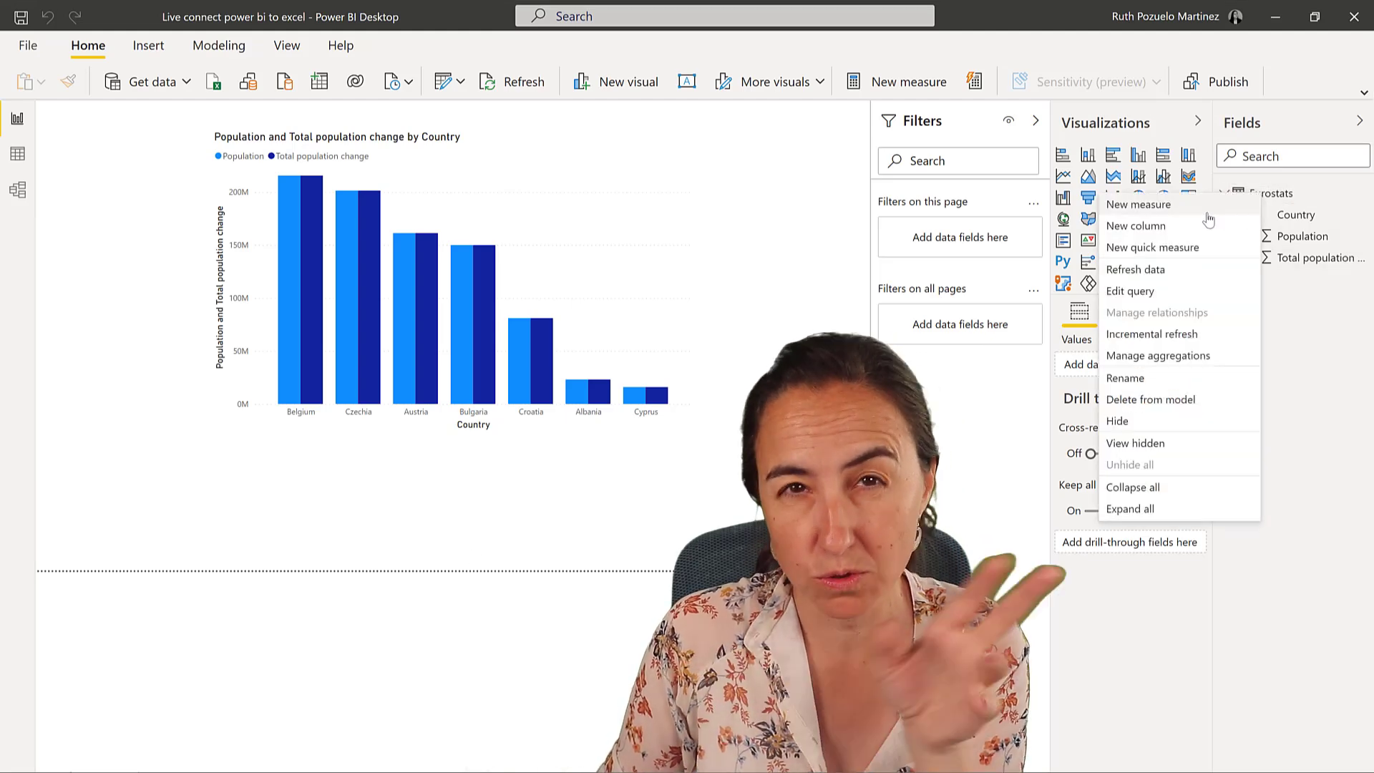
left_click(1207, 205)
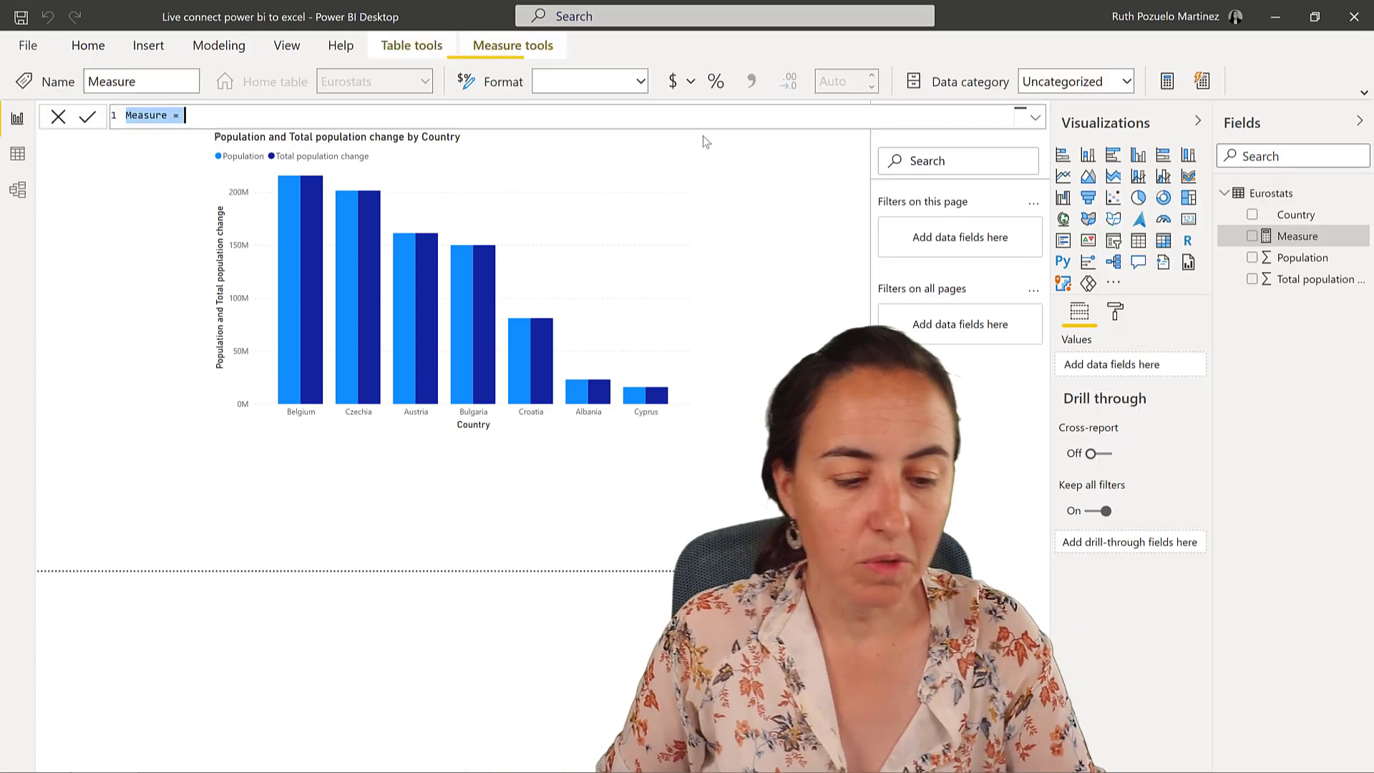
type("Pop change")
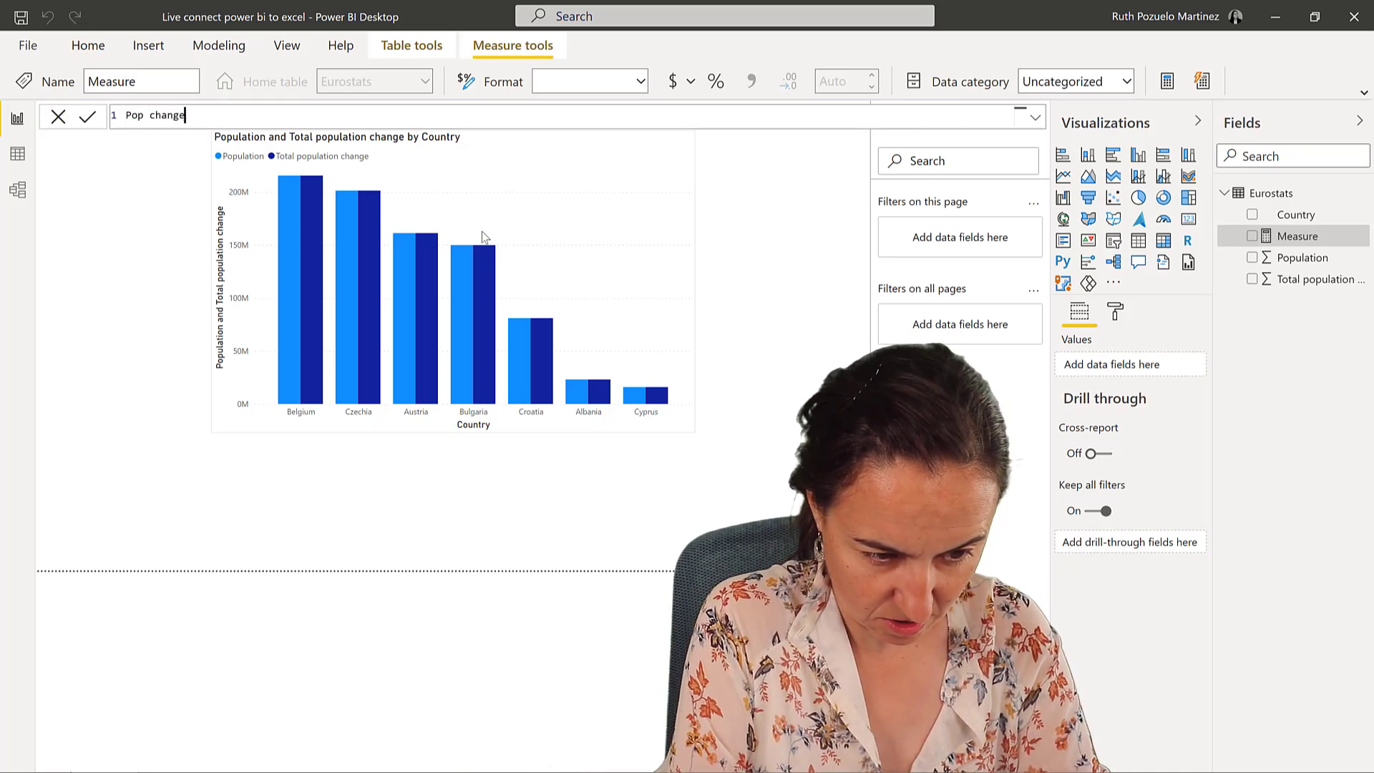
type(" =")
key("shift+Return")
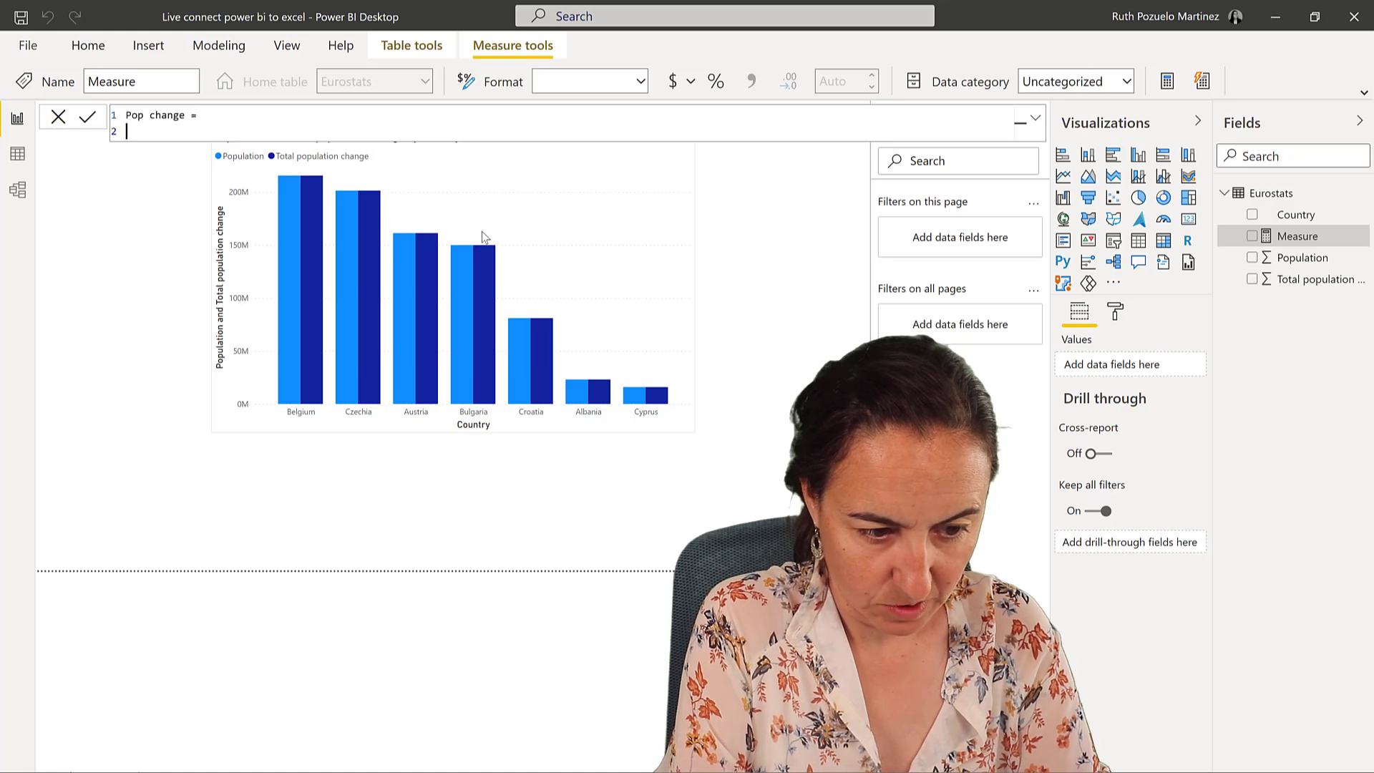
type("SUM(po")
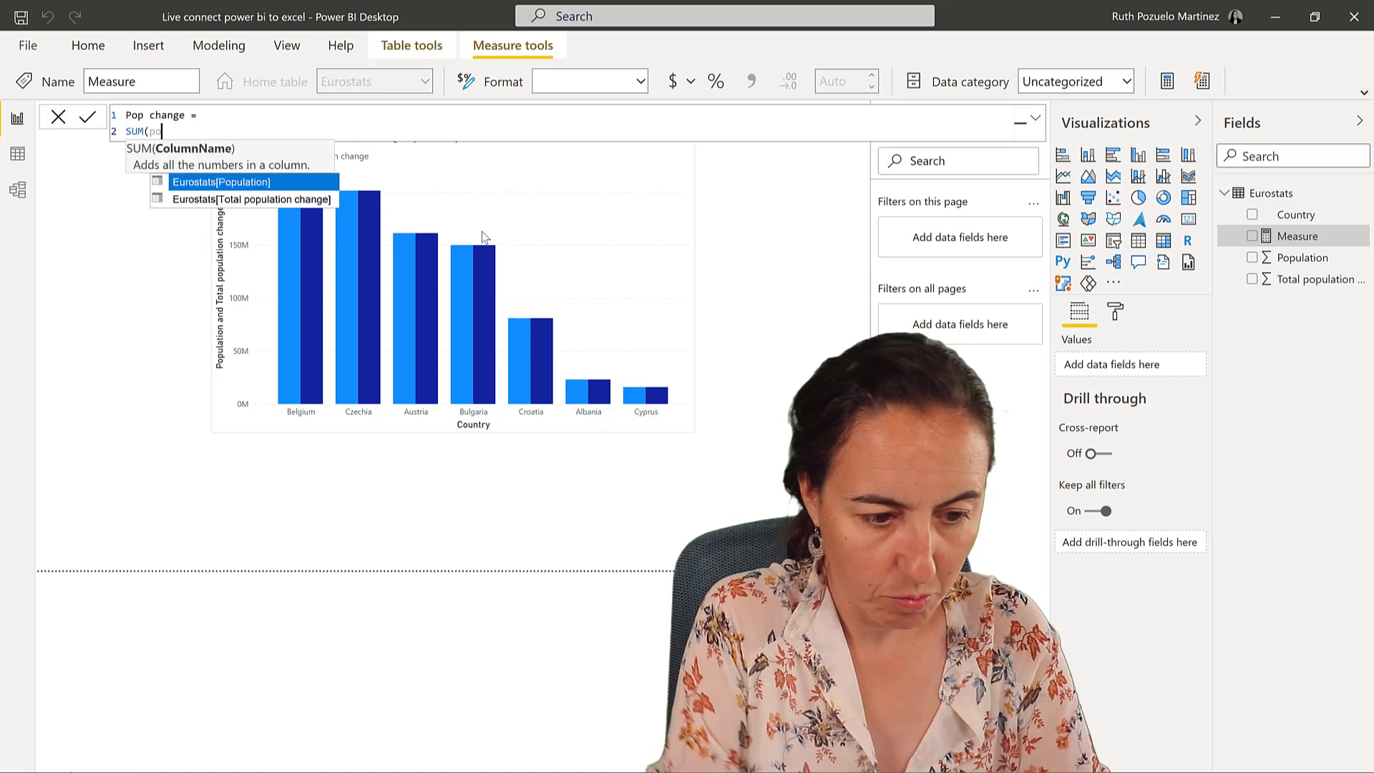
key("Down")
key("Tab")
type(")")
key("Return")
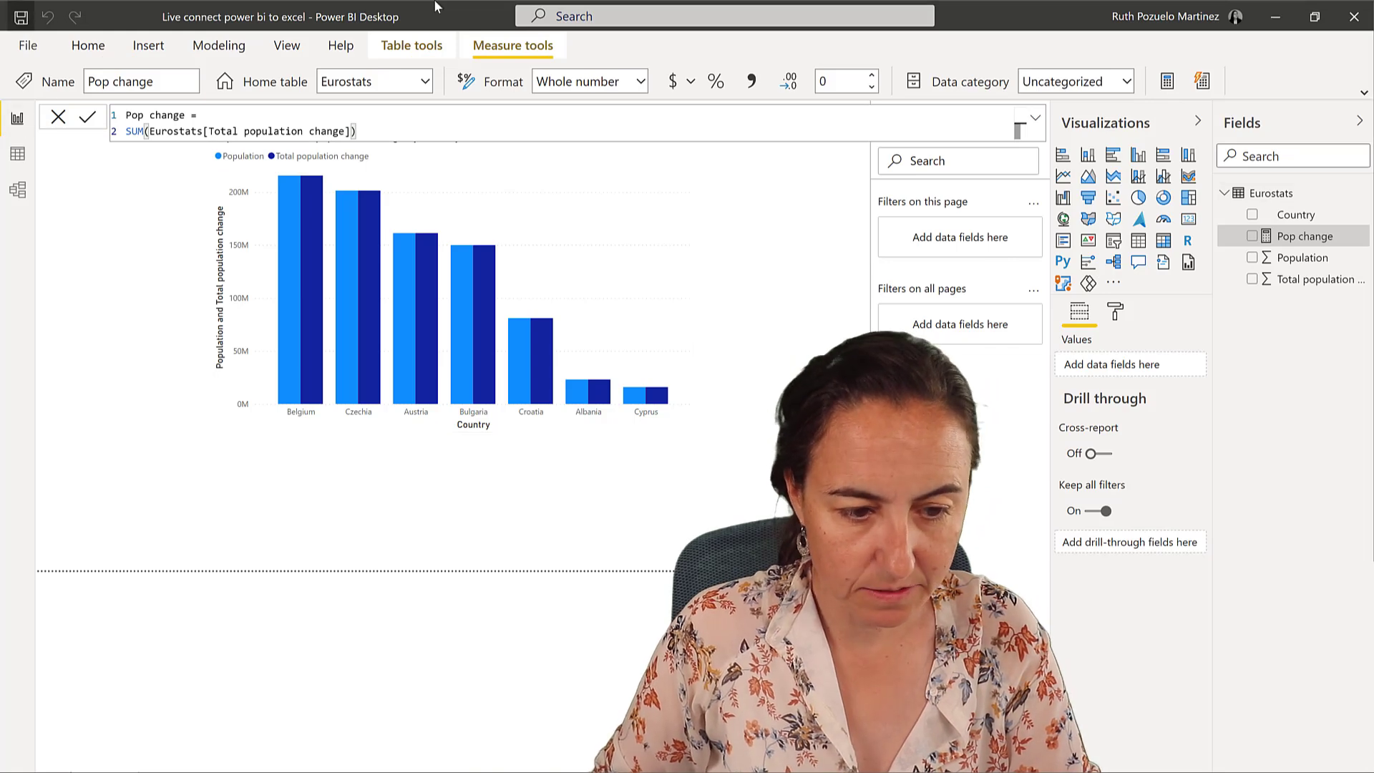
Step: Republish the report with Pop change to Social Media, replacing the existing dataset
left_click(88, 45)
left_click(1225, 80)
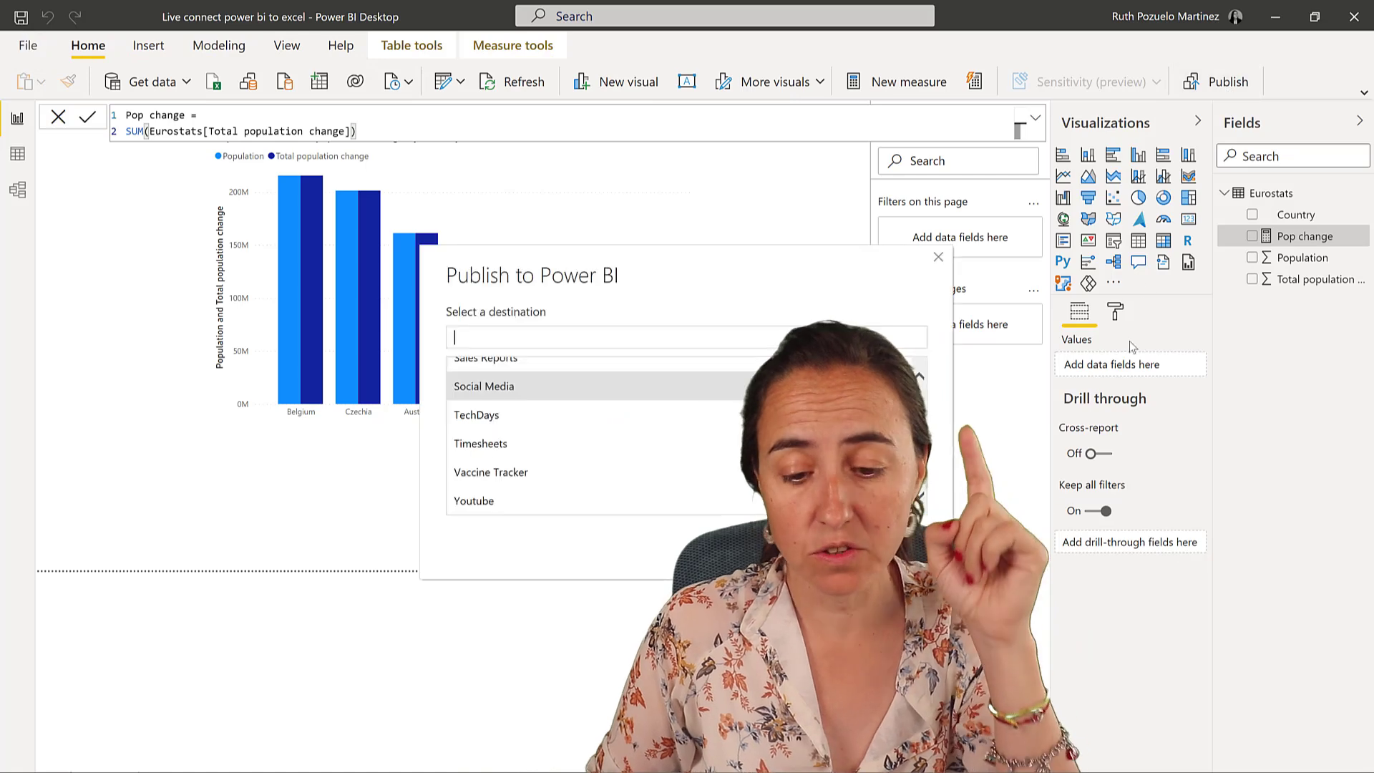
key("Return")
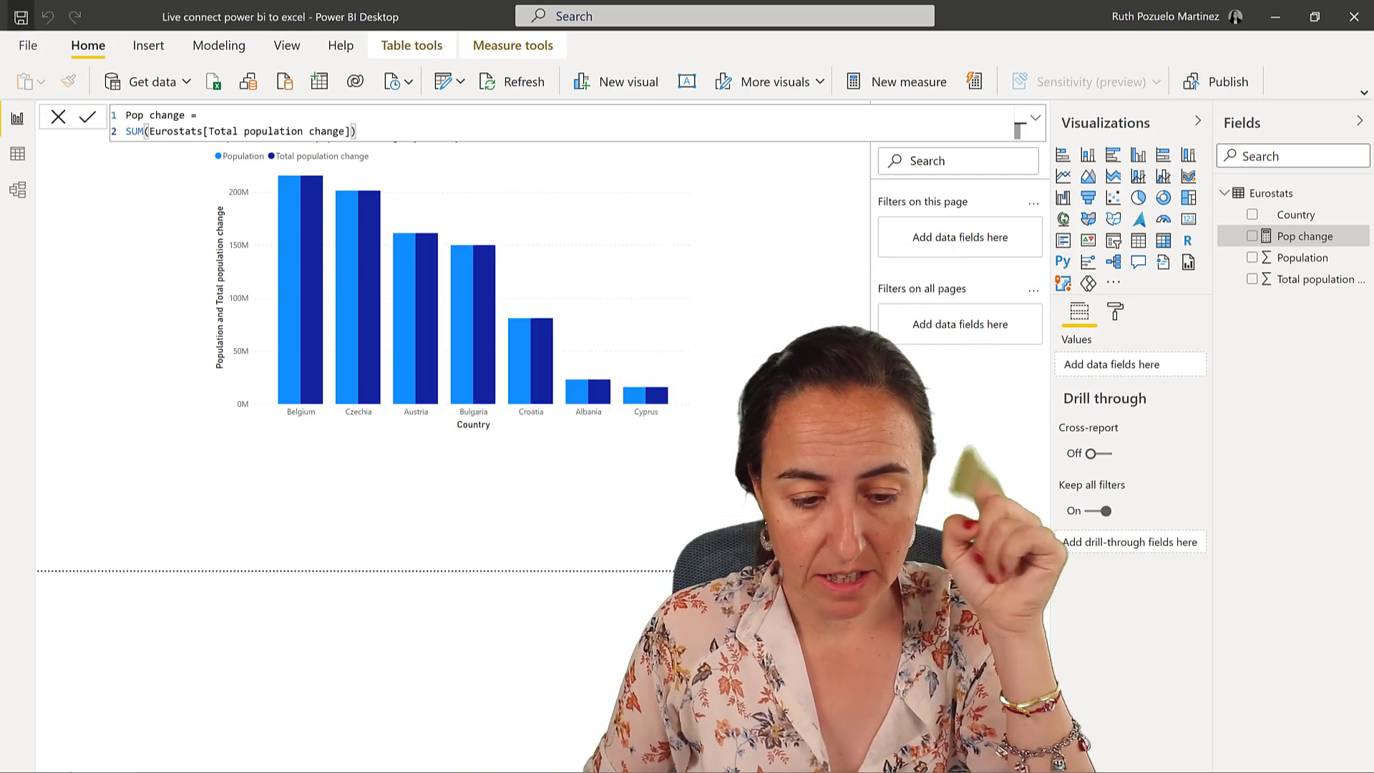
key("Return")
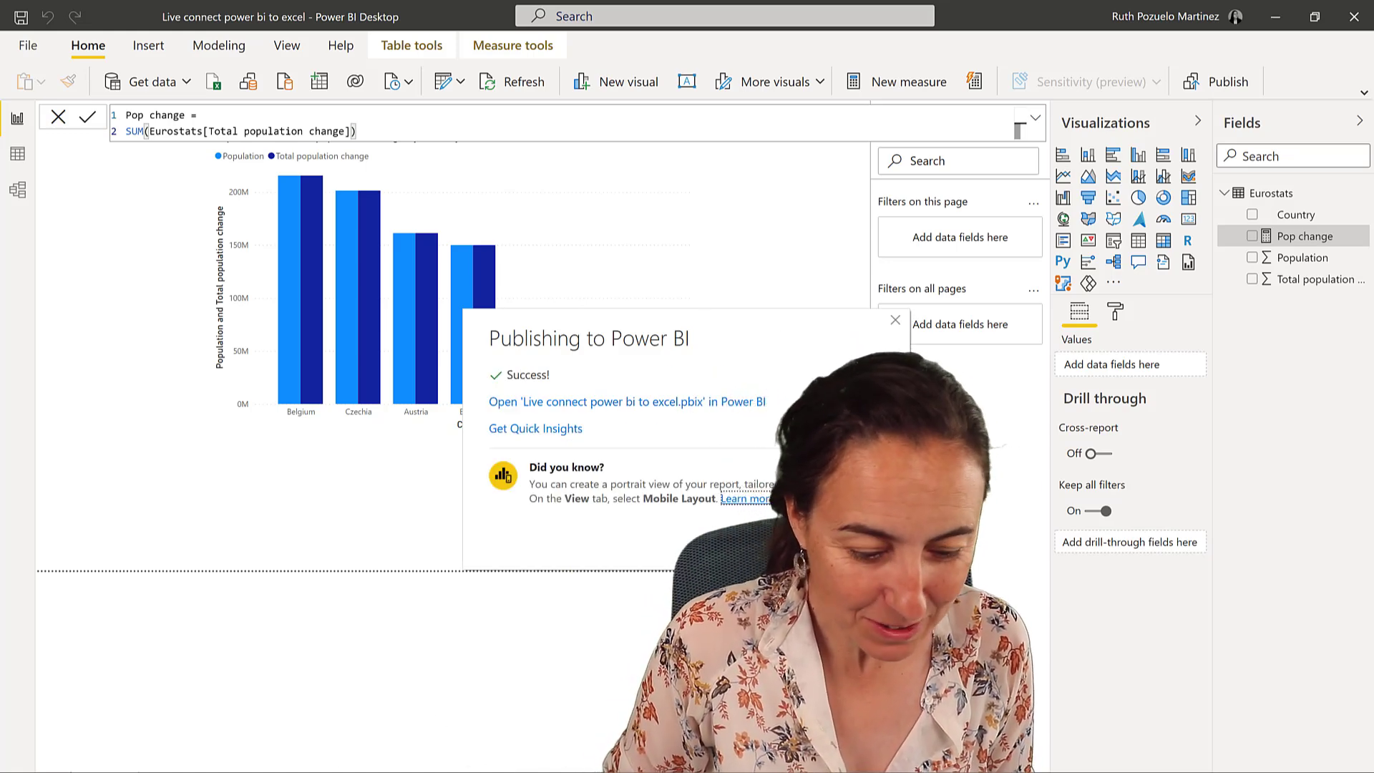
key("alt+Tab")
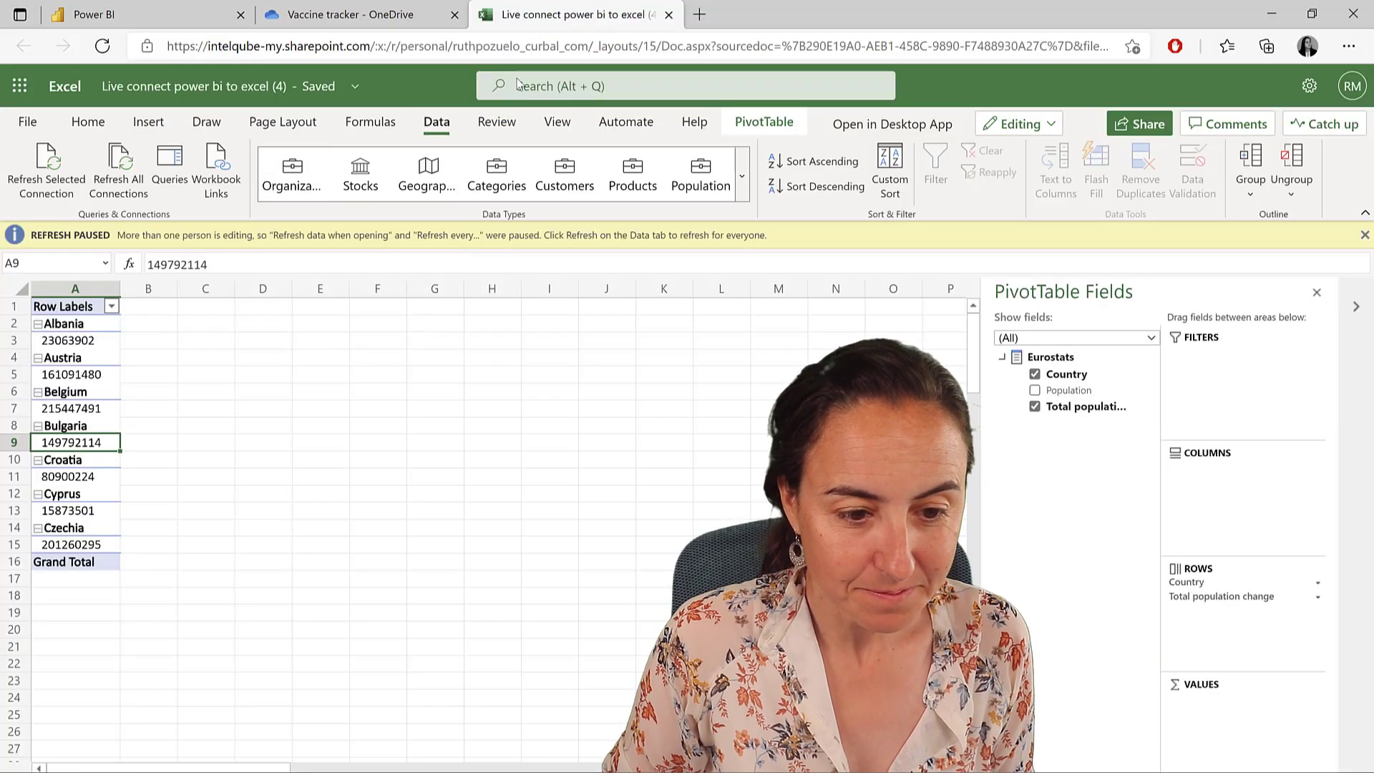
Step: Refresh all connections, put Pop change into Values, and remove Total population change from Rows
left_click(124, 167)
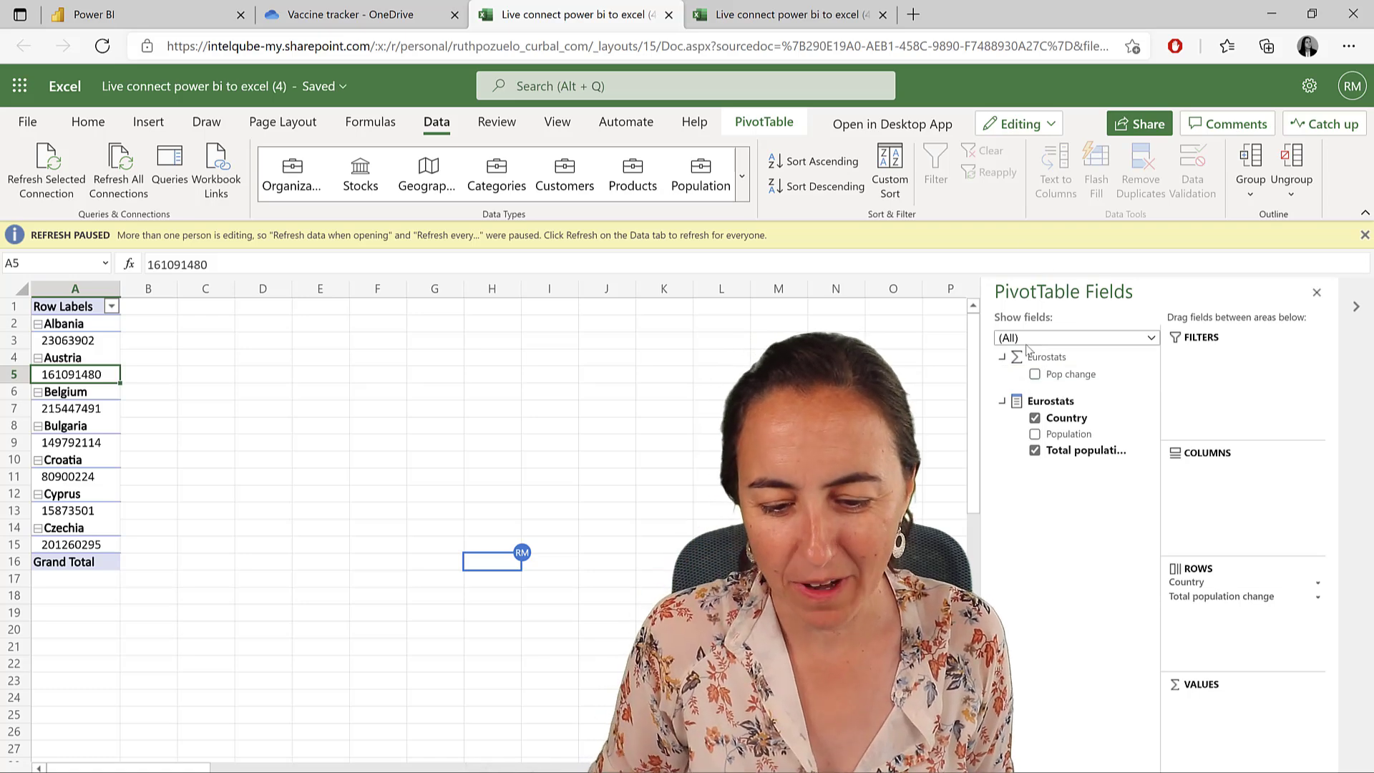
left_click_drag(1072, 382, 1252, 739)
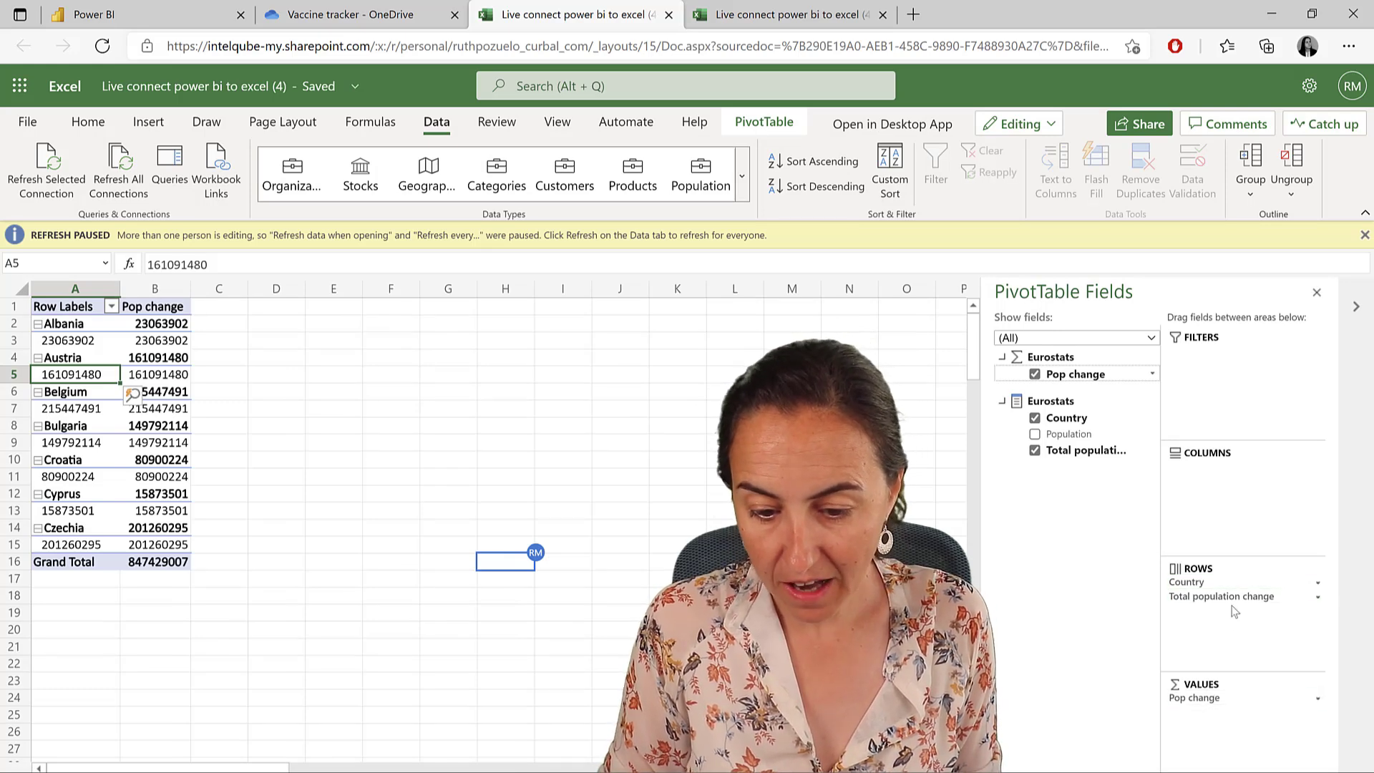
left_click_drag(1234, 598, 1051, 534)
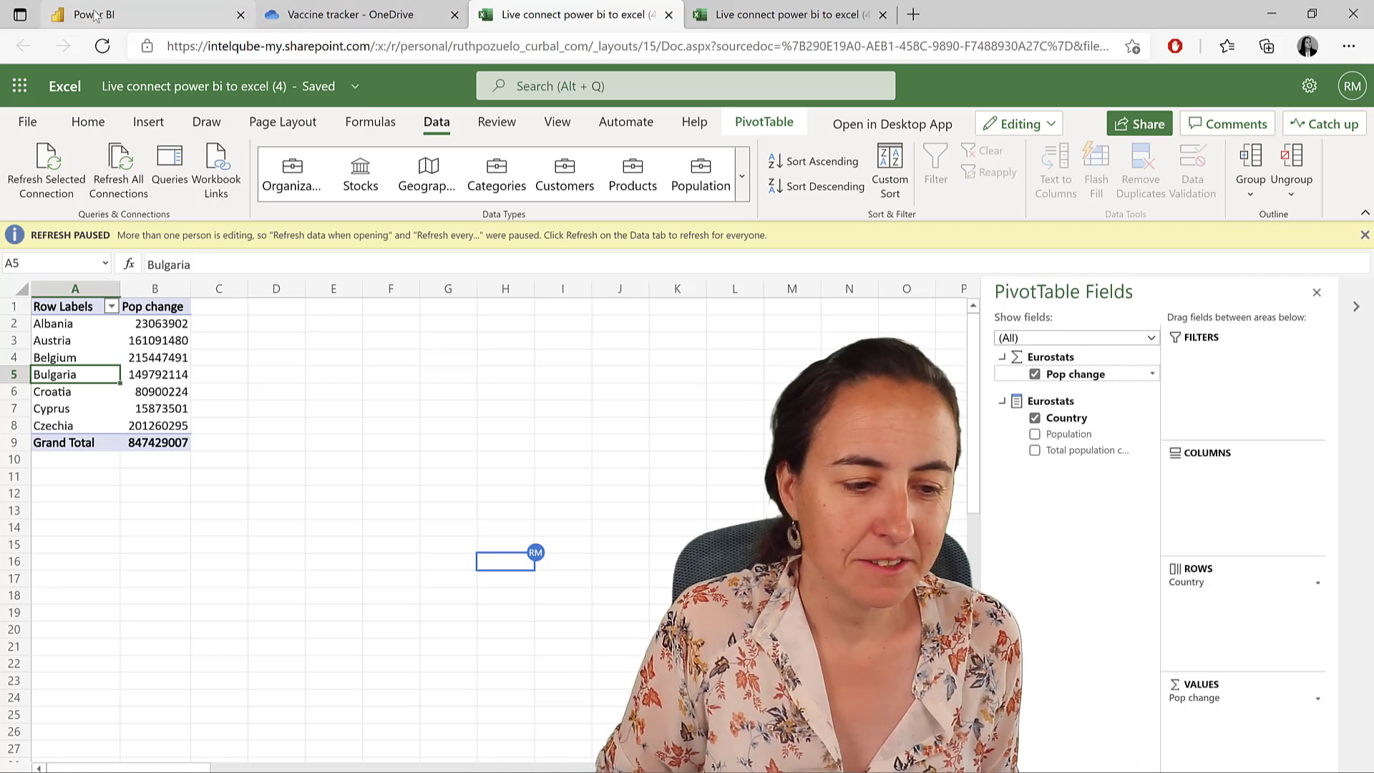
Step: Open the Social Media app's navigation settings and scroll through its item list
left_click(94, 16)
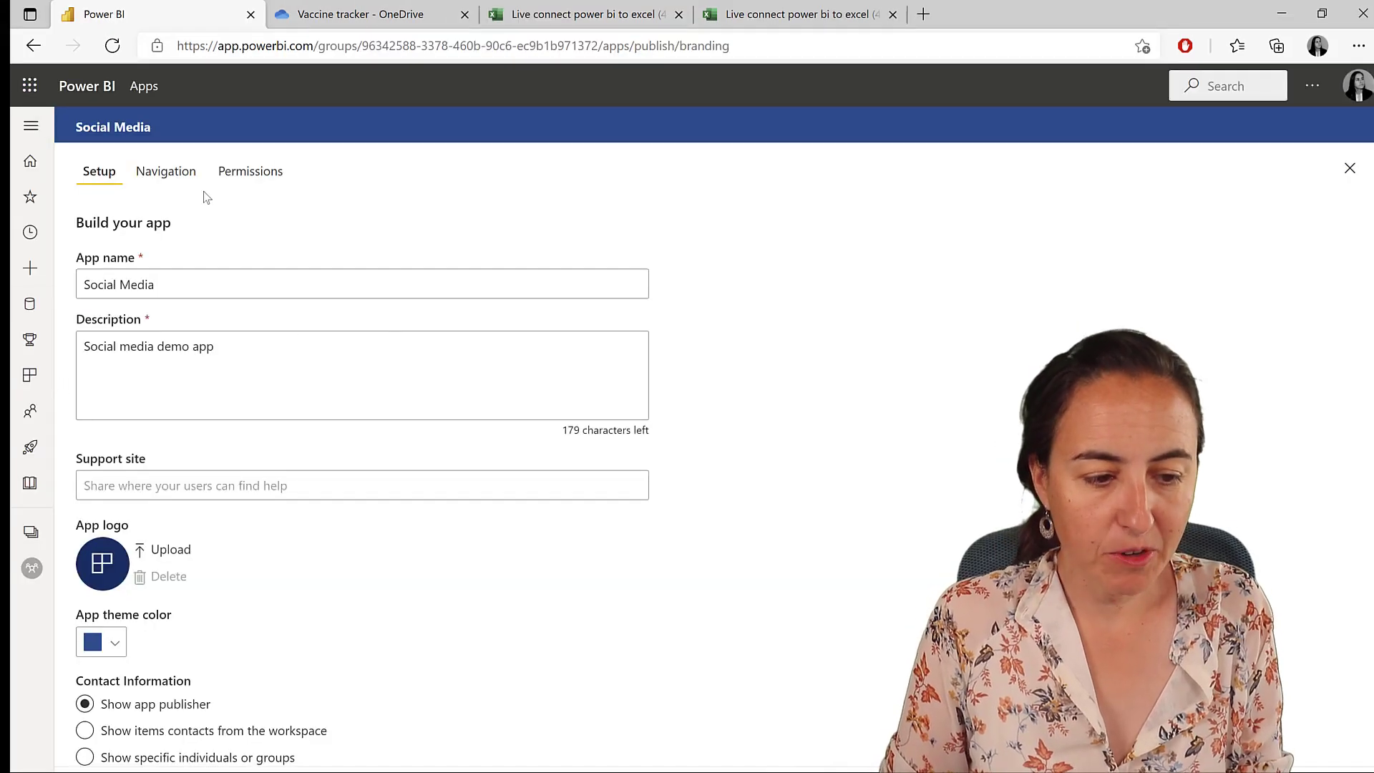
left_click(184, 175)
scroll(265, 572, "down", 1)
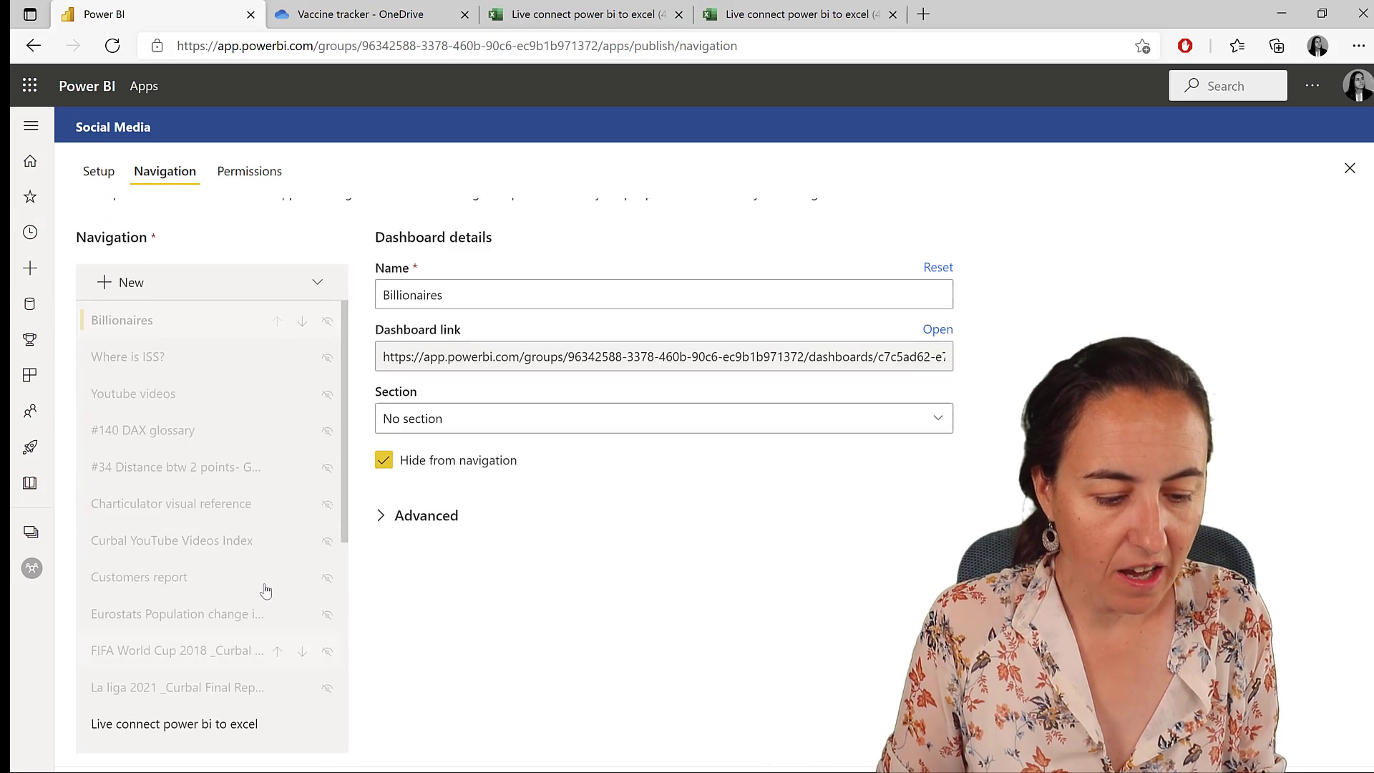
scroll(266, 589, "down", 5)
scroll(239, 414, "up", 6)
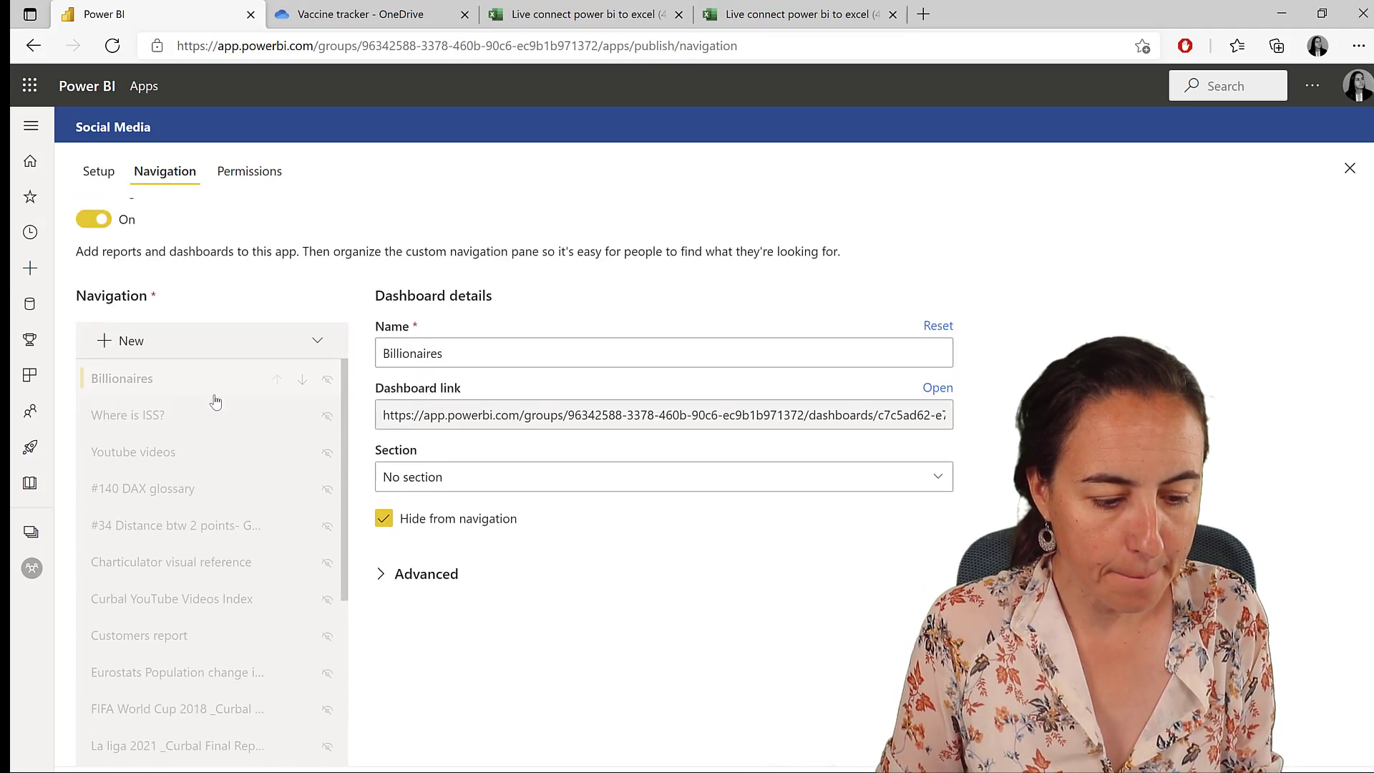
scroll(216, 401, "down", 4)
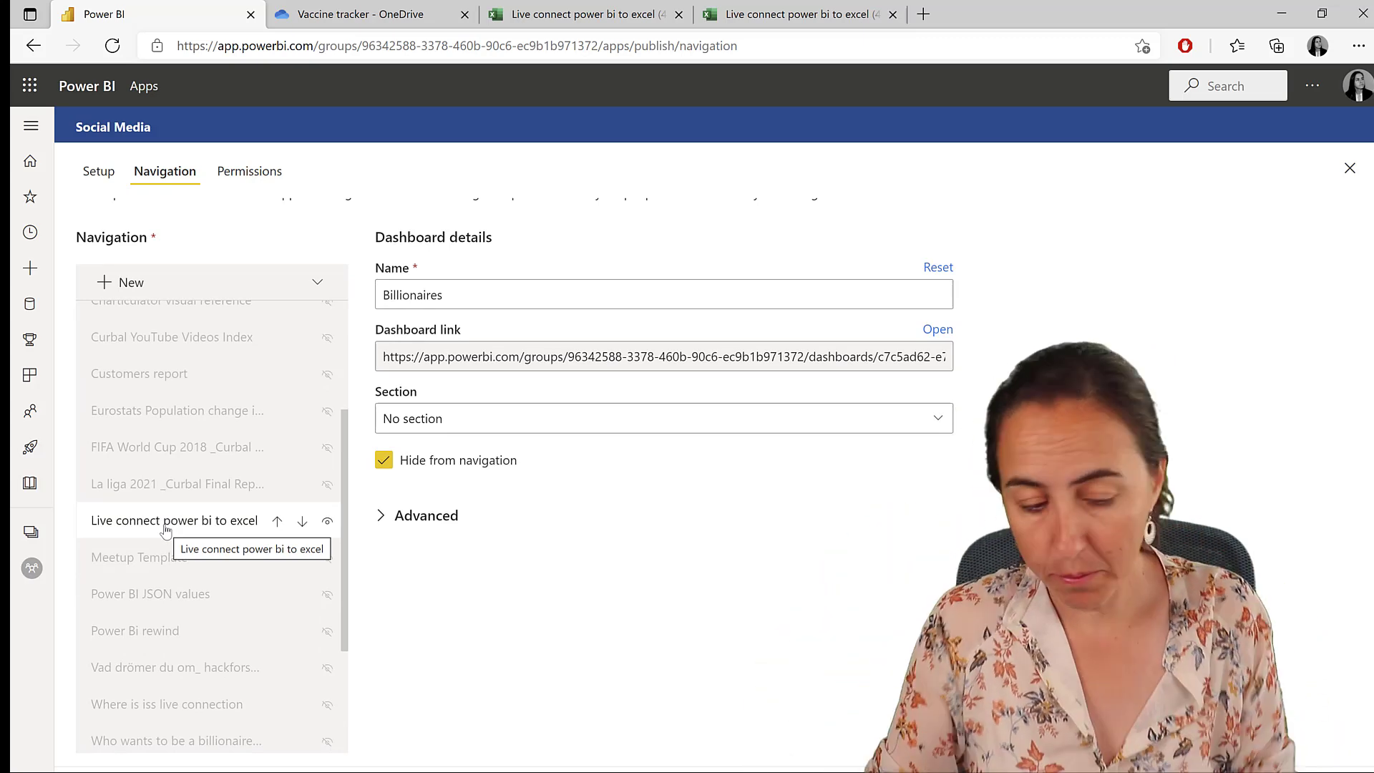
scroll(165, 530, "down", 3)
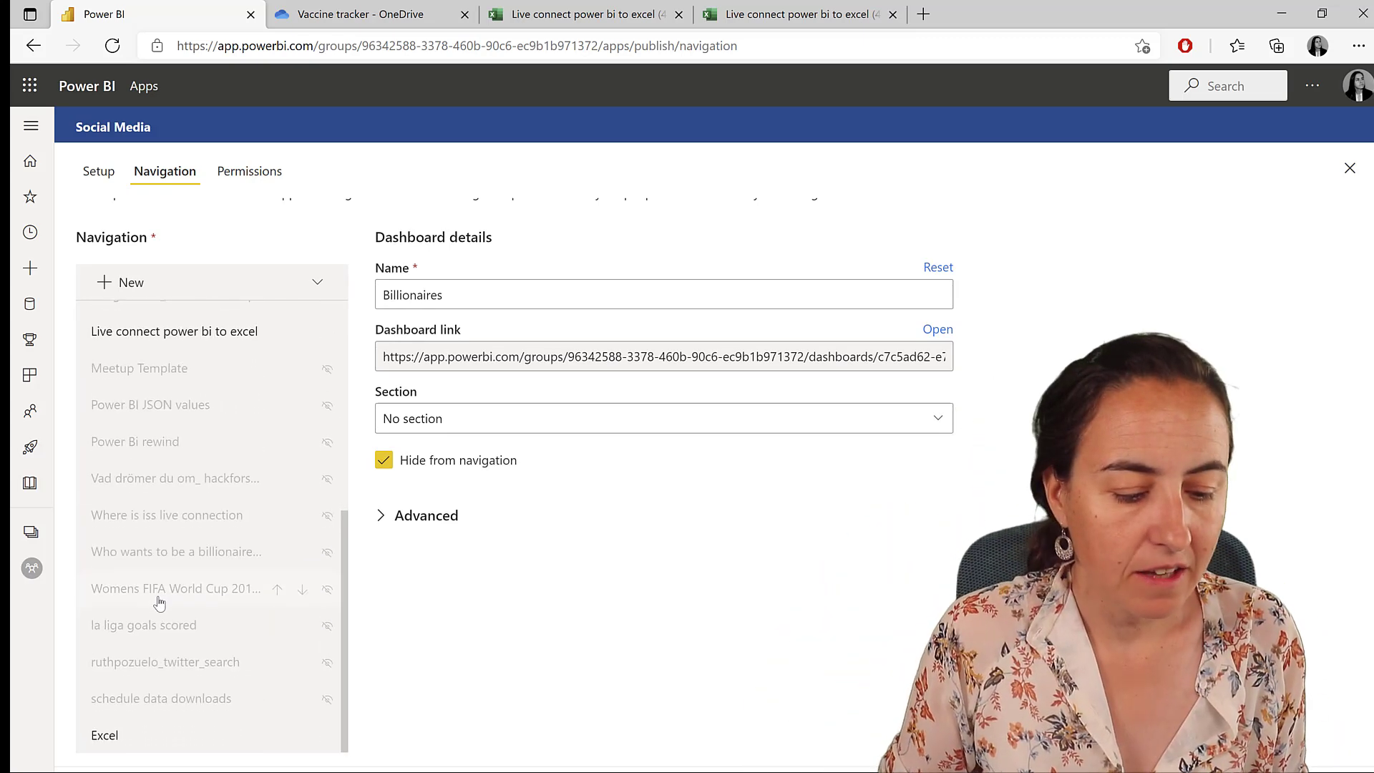
Step: Open the Excel link navigation item's details, then select the workbook's URL in Excel Online
left_click(130, 288)
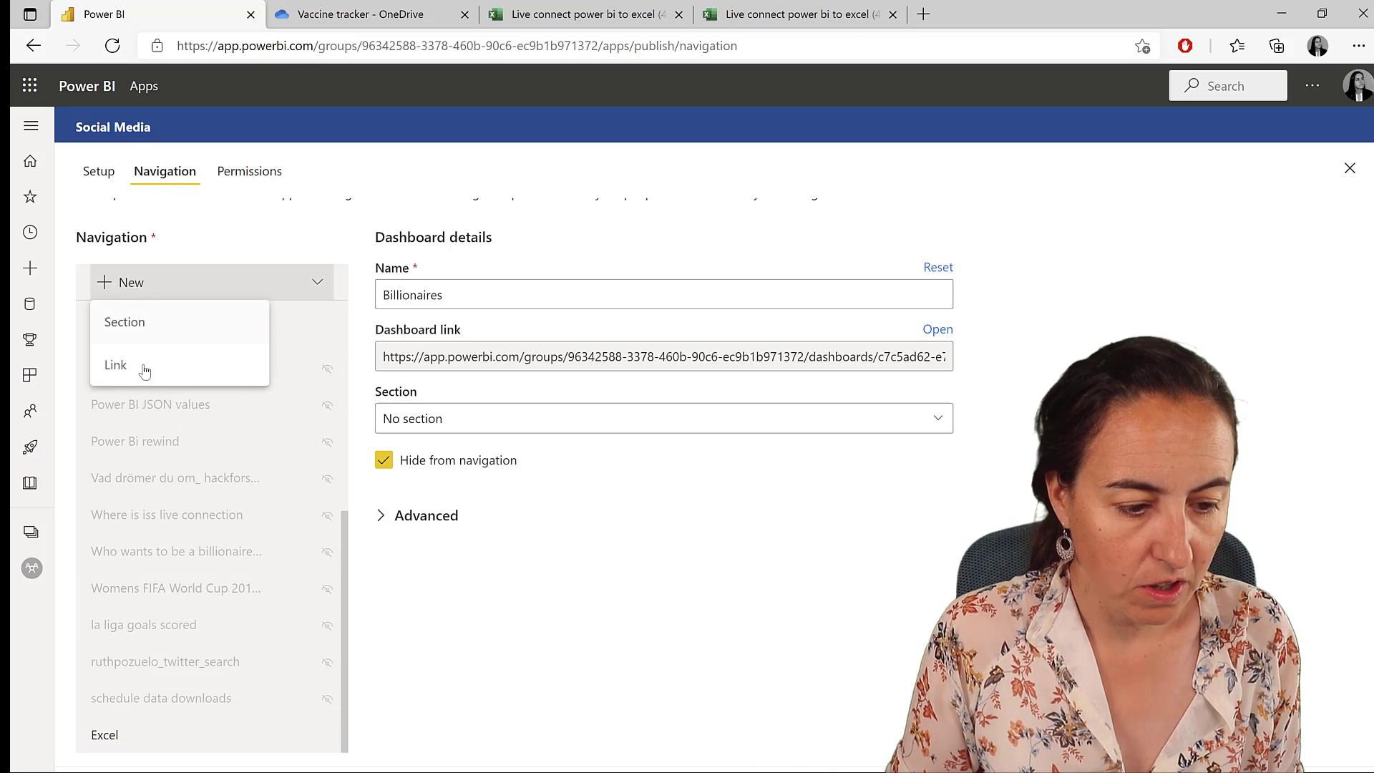
left_click(172, 738)
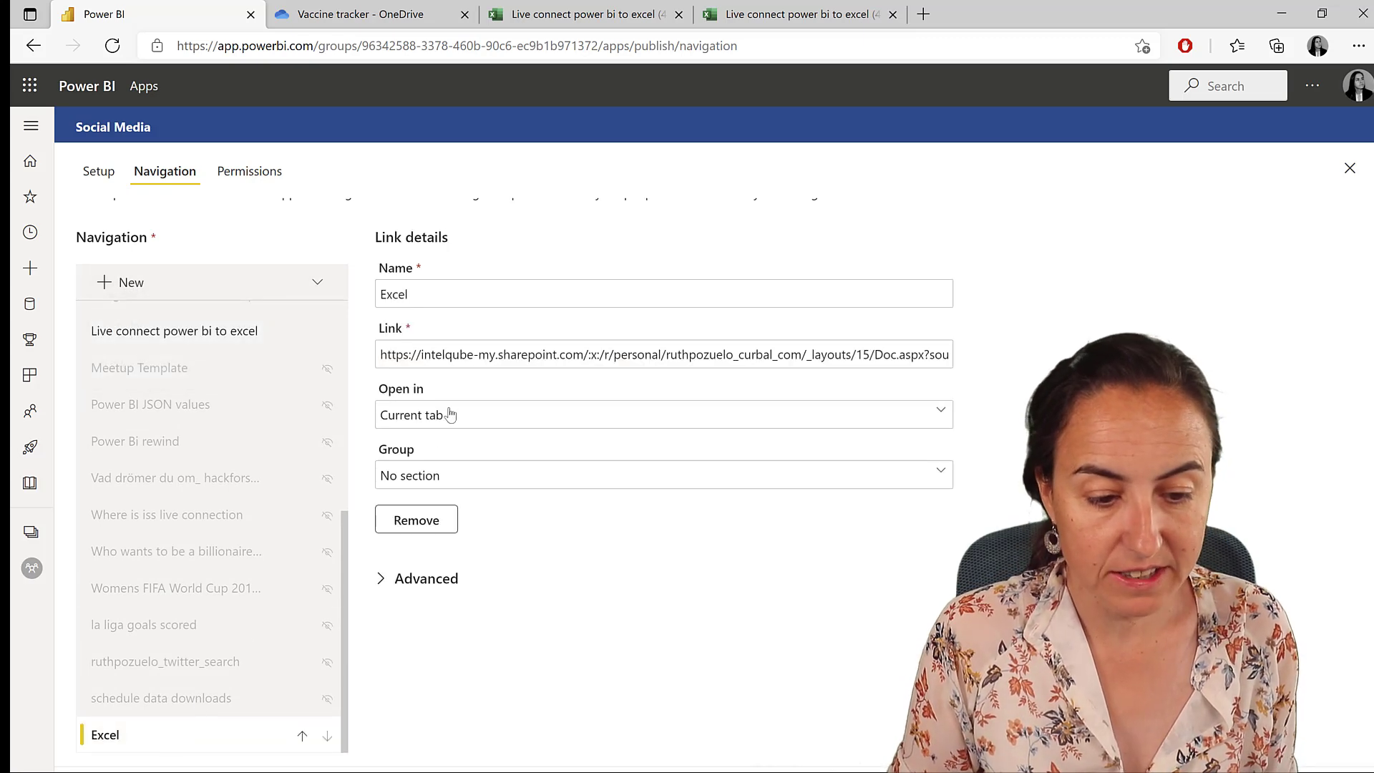
left_click(552, 15)
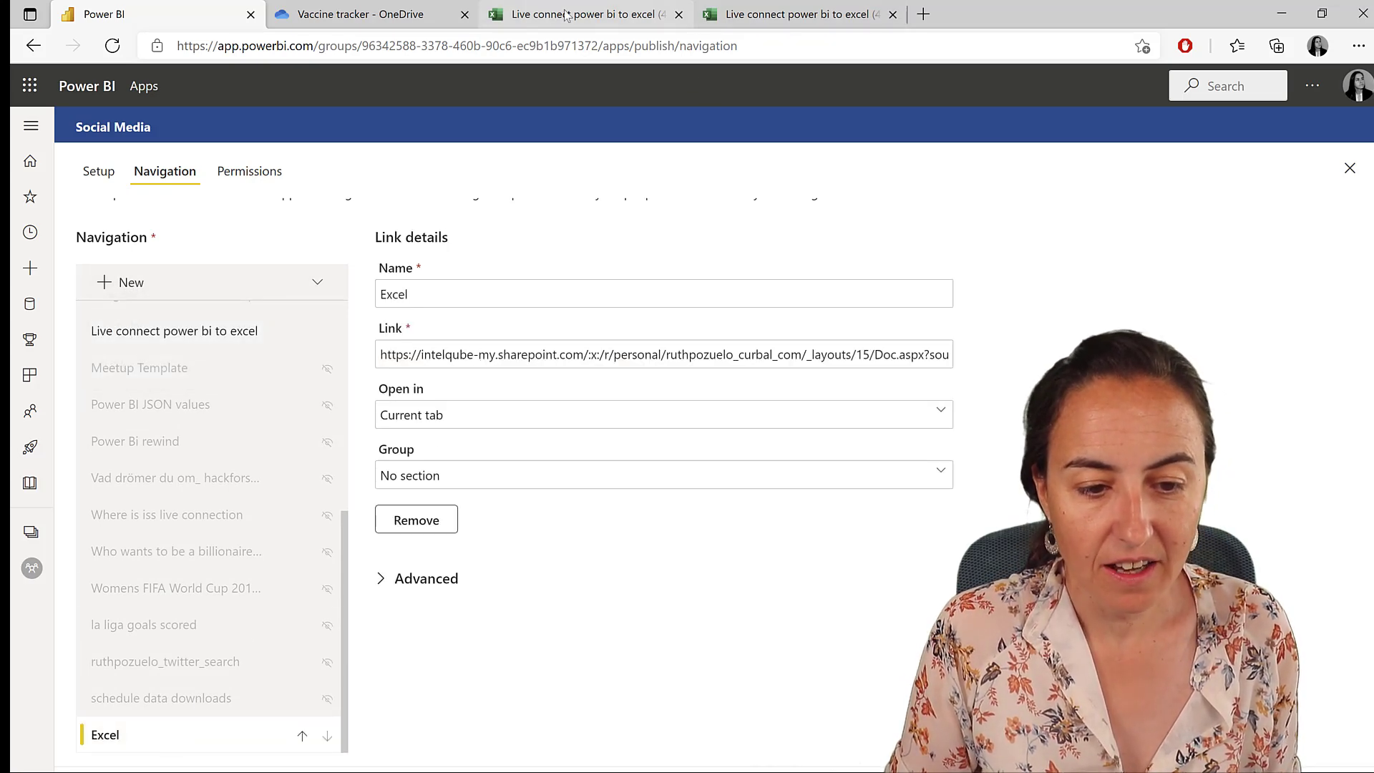
left_click(499, 47)
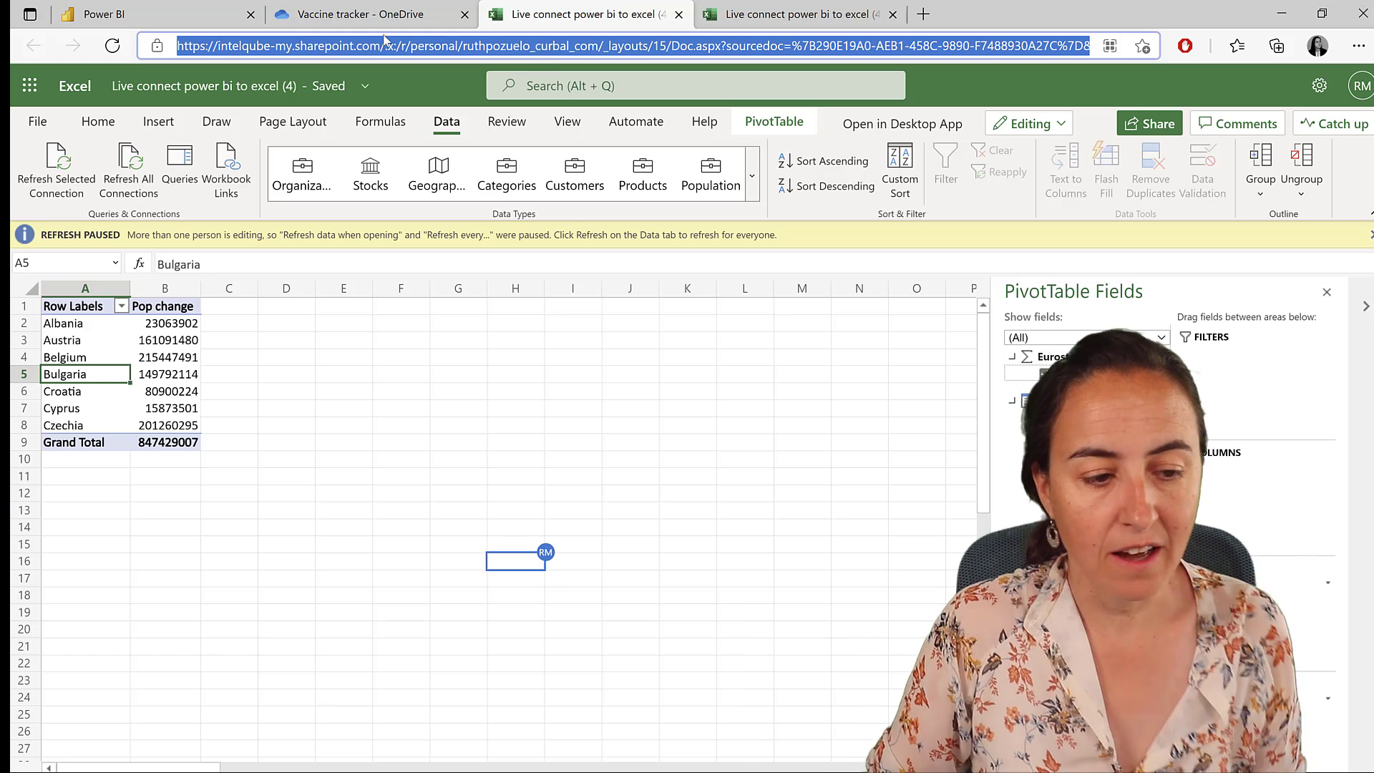
Step: Publish the Social Media app update, then open its Excel item and let the Pop change workbook refresh
left_click(161, 19)
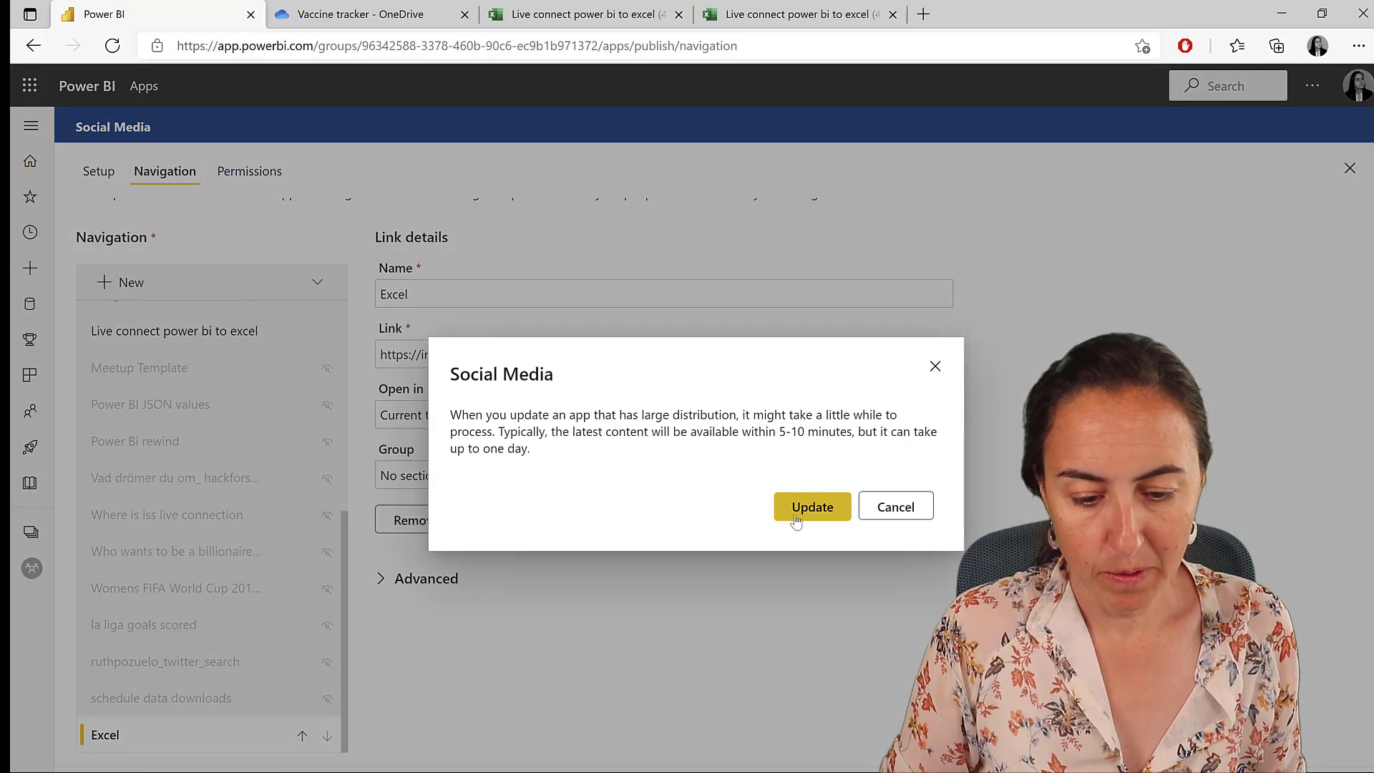
left_click(795, 515)
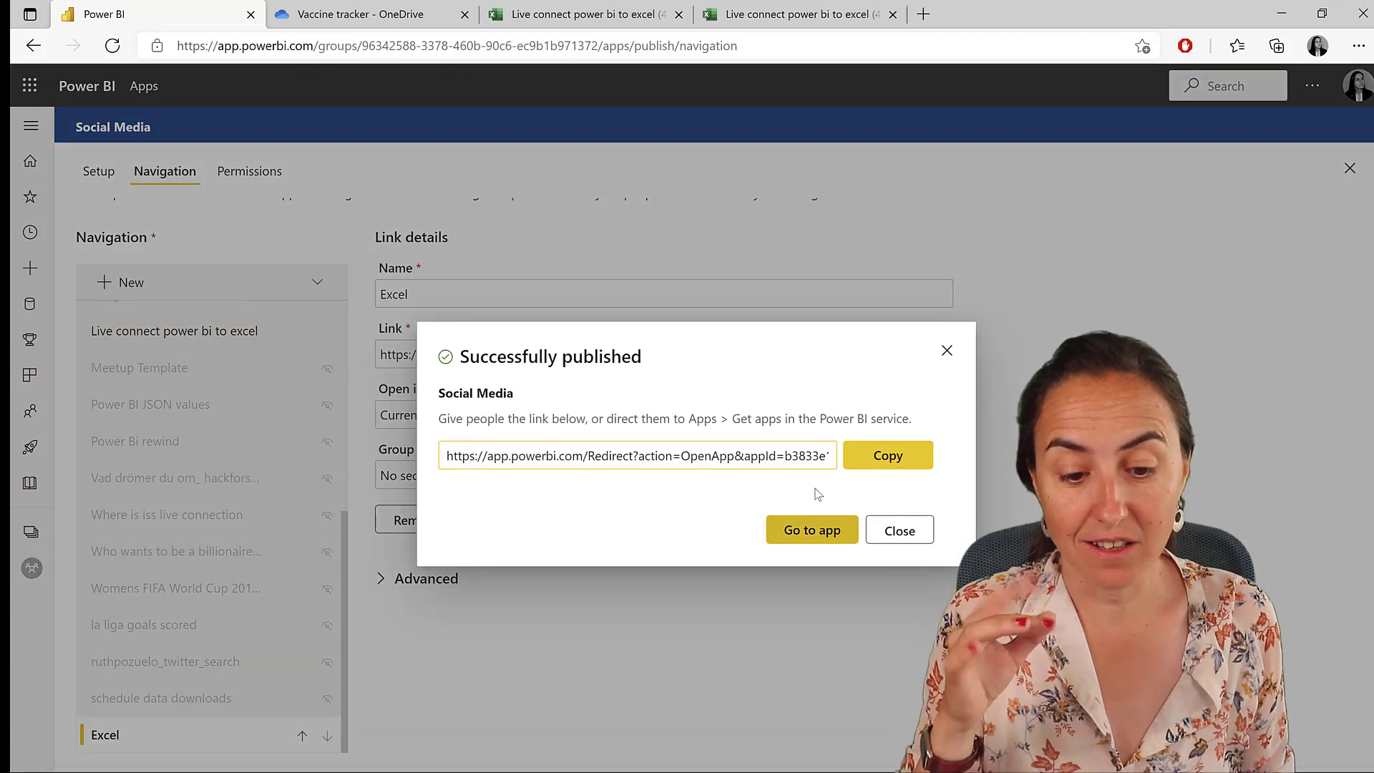
left_click(787, 539)
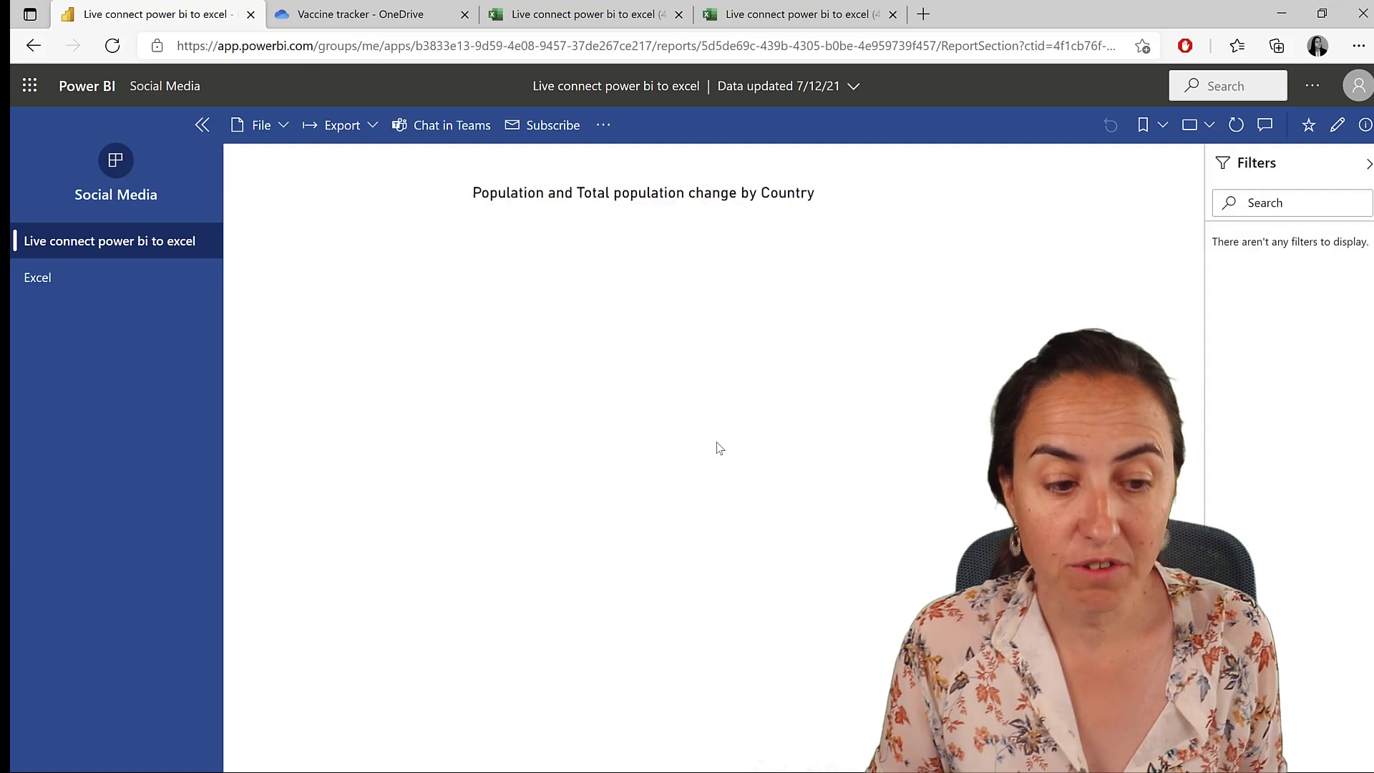
left_click(91, 290)
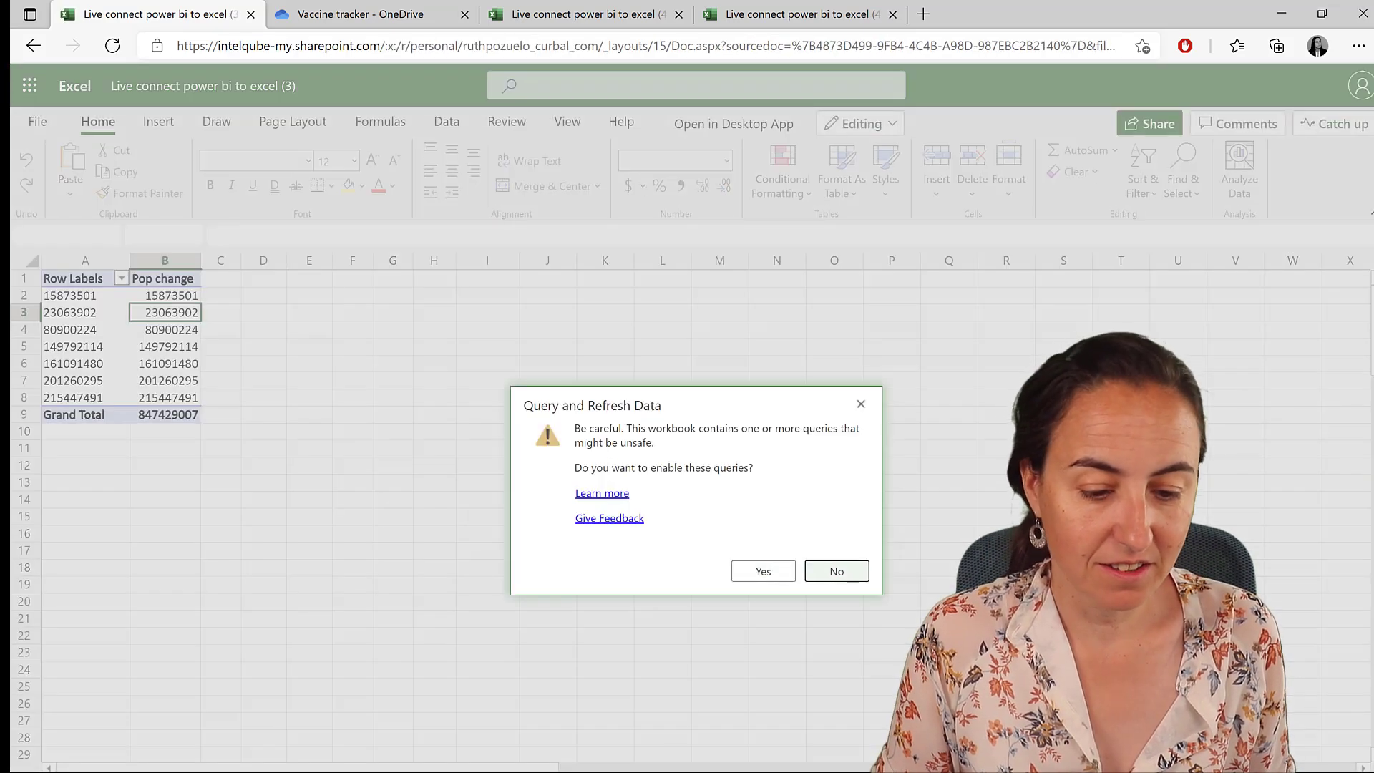
left_click(782, 570)
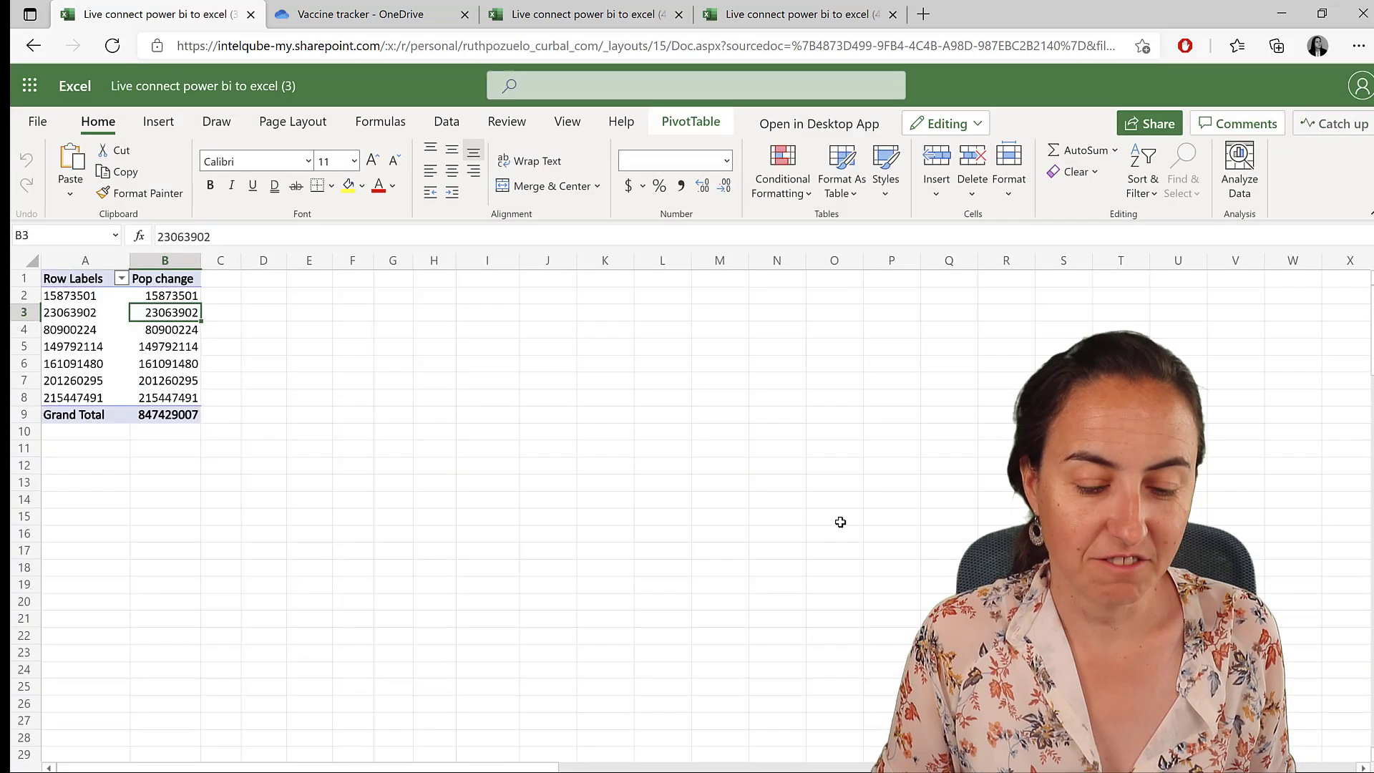